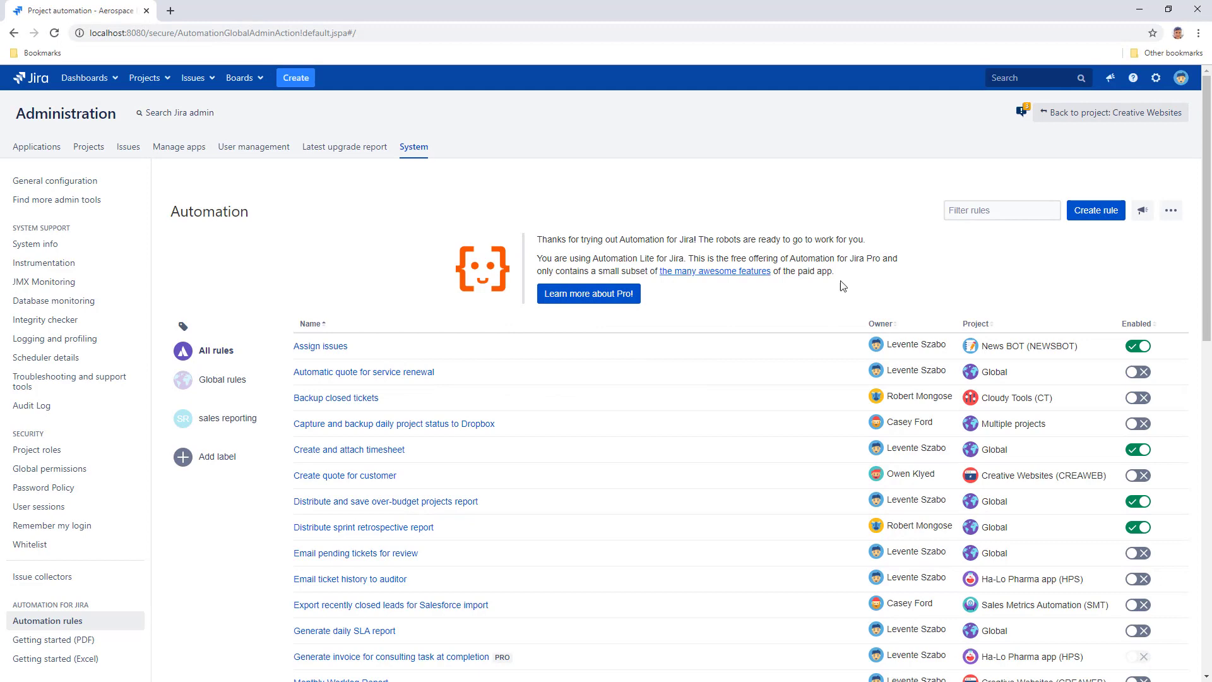
Open the existing 'Create and attach timesheet' automation rule.
{"action": "left_click", "coordinate": [1207, 276]}
{"action": "left_click_drag", "start_coordinate": [1207, 277], "coordinate": [1207, 385]}
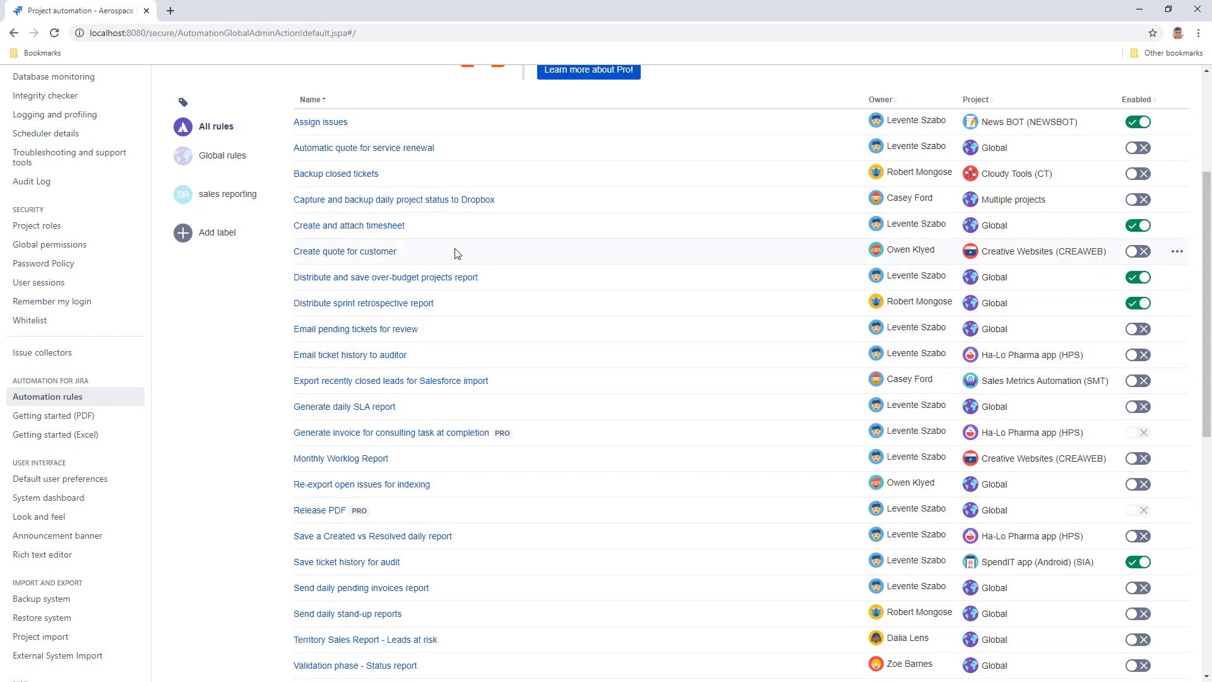
{"action": "left_click", "coordinate": [394, 227]}
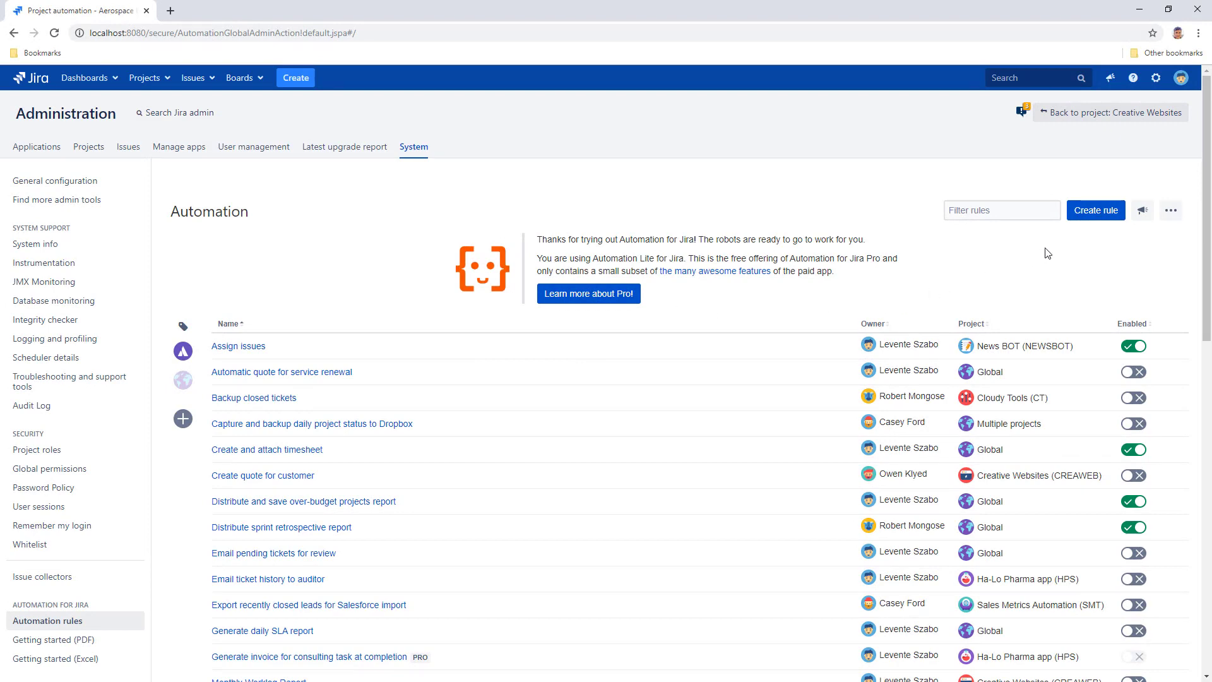
Create a rule with a Scheduled cron trigger 0 0 8 ? * MON-FRI * on JQL project= "Creative Websites".
{"action": "left_click", "coordinate": [1098, 215]}
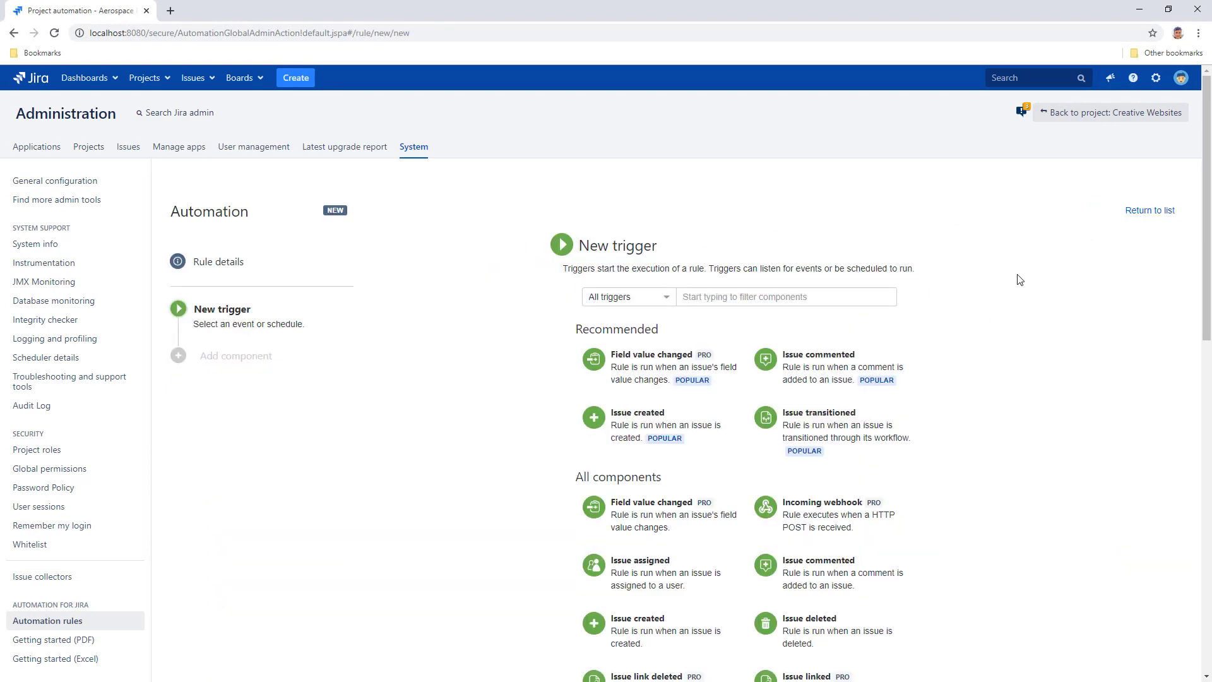
{"action": "left_click", "coordinate": [658, 298]}
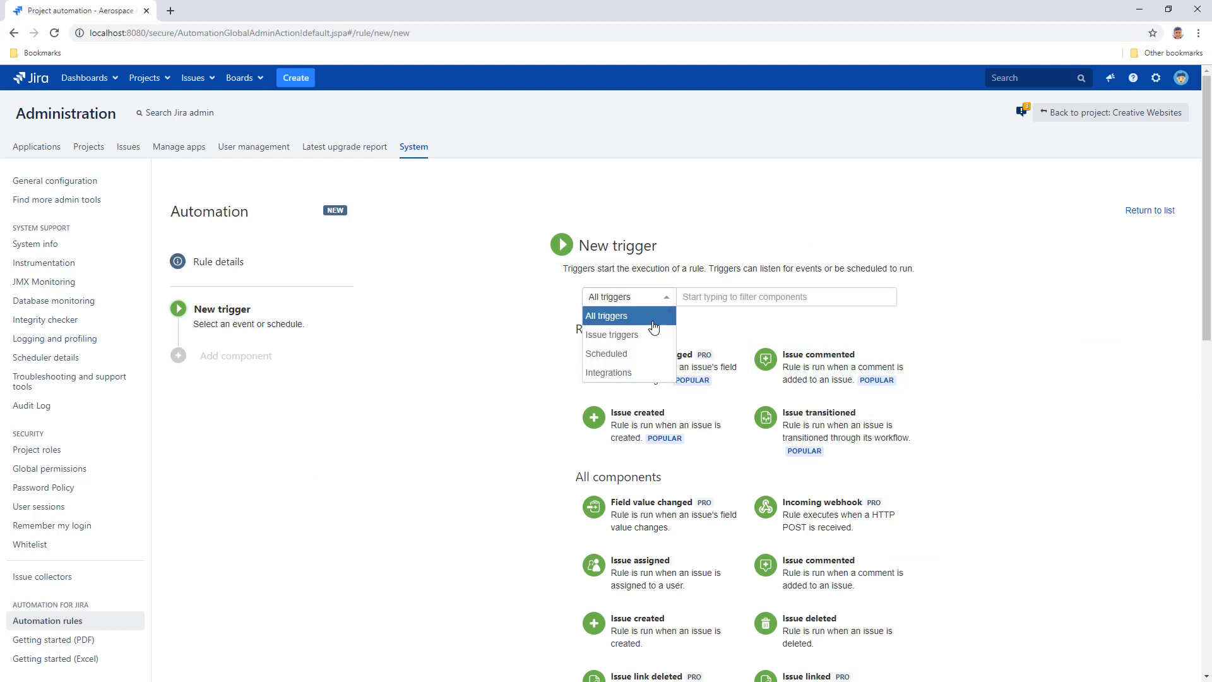
{"action": "left_click", "coordinate": [640, 358]}
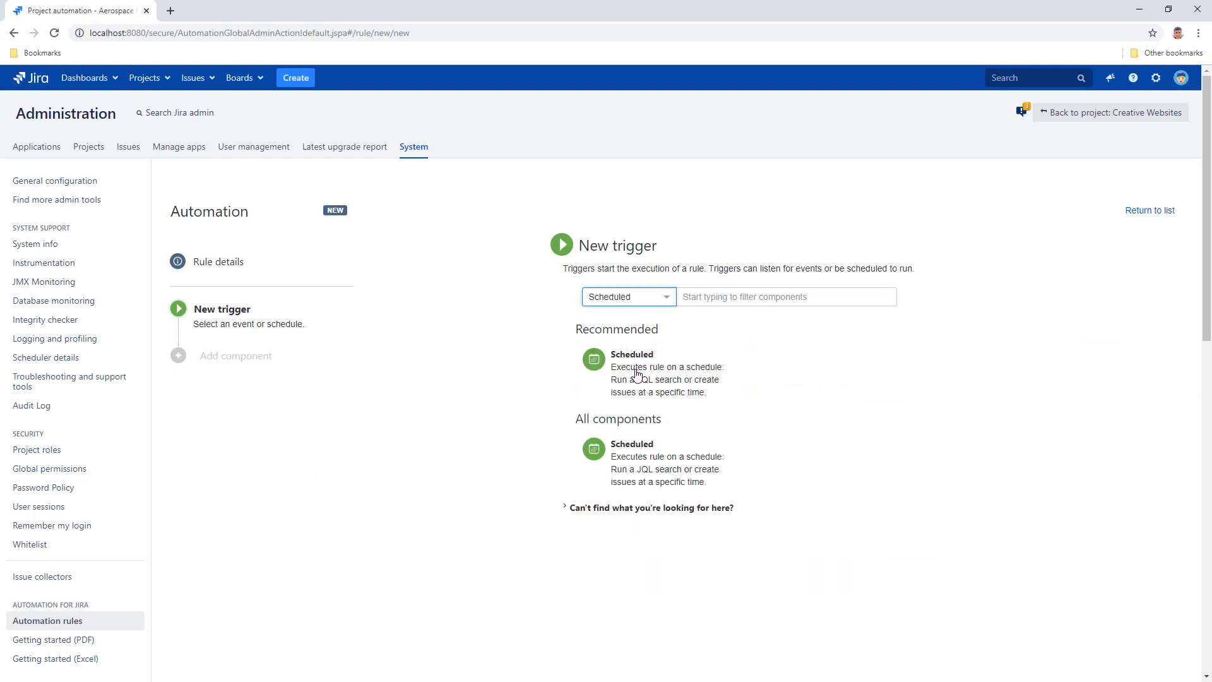
{"action": "left_click", "coordinate": [636, 375]}
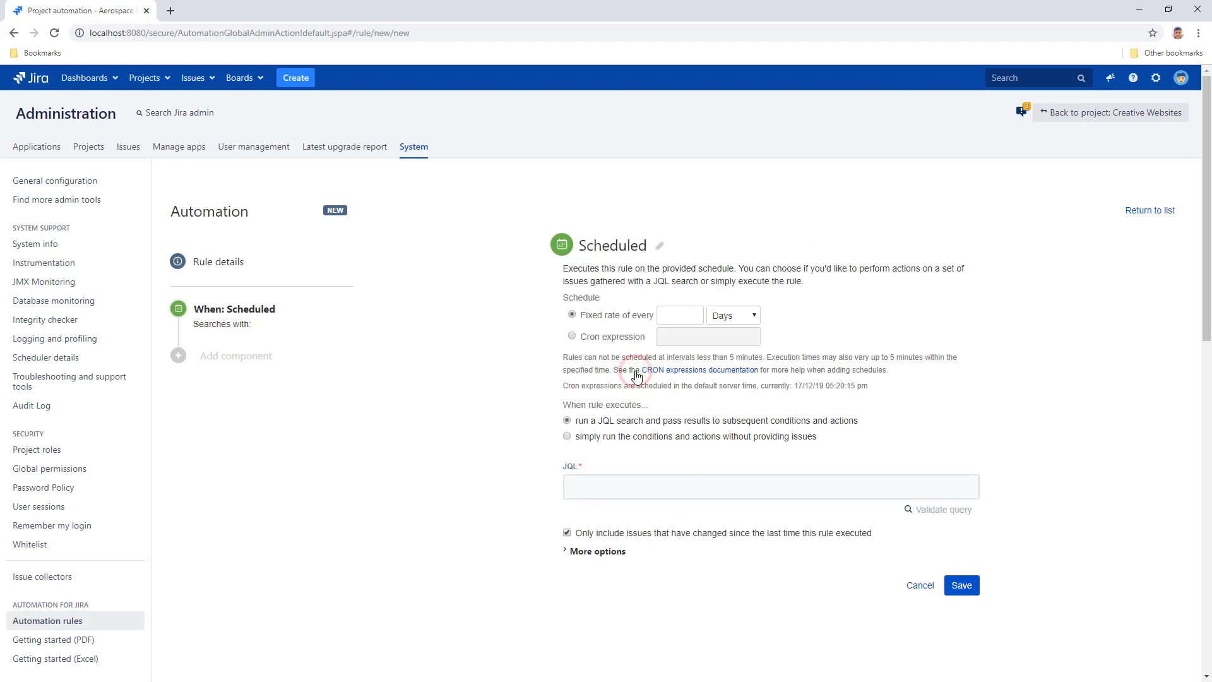
{"action": "left_click", "coordinate": [573, 336]}
{"action": "type", "text": "0 0 8 ? * MON-FRI *"}
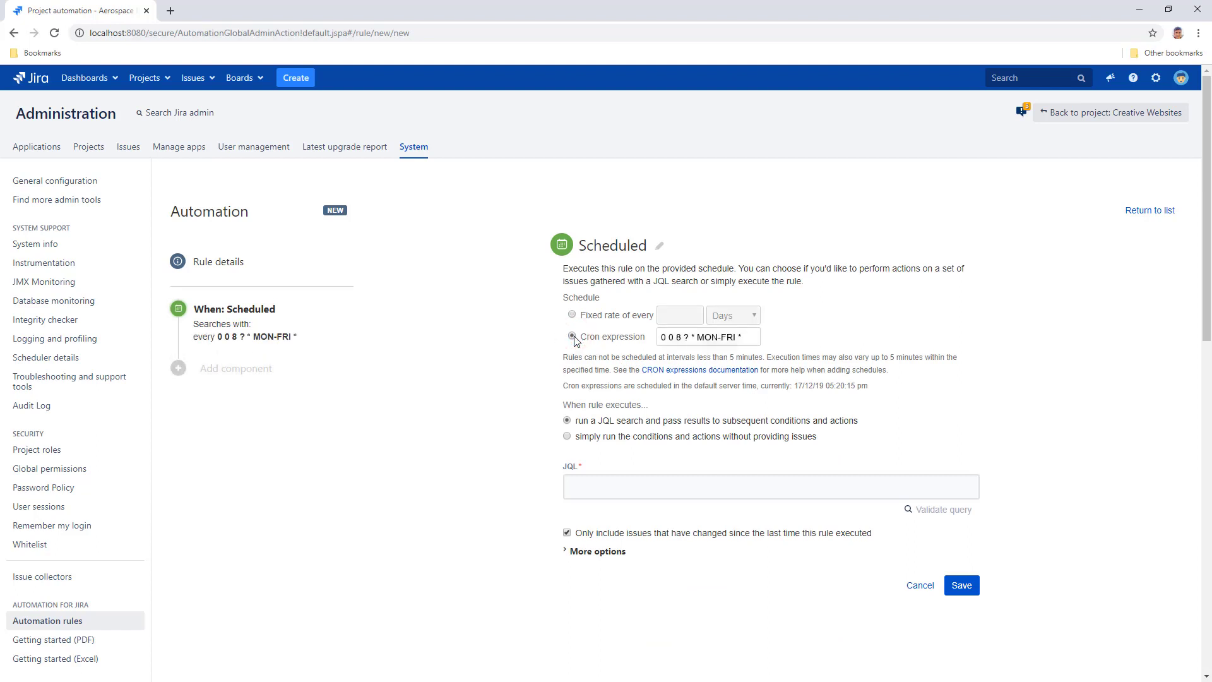
{"action": "type", "text": "project= \"Creative Websites\""}
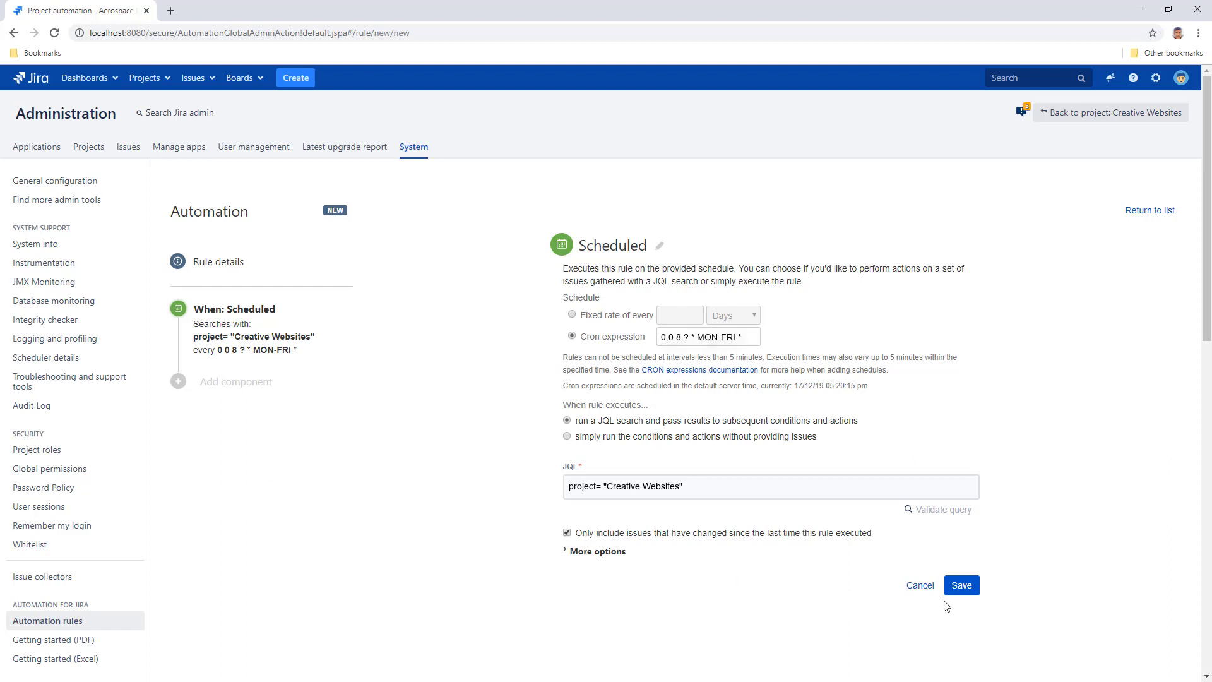
{"action": "left_click", "coordinate": [959, 586]}
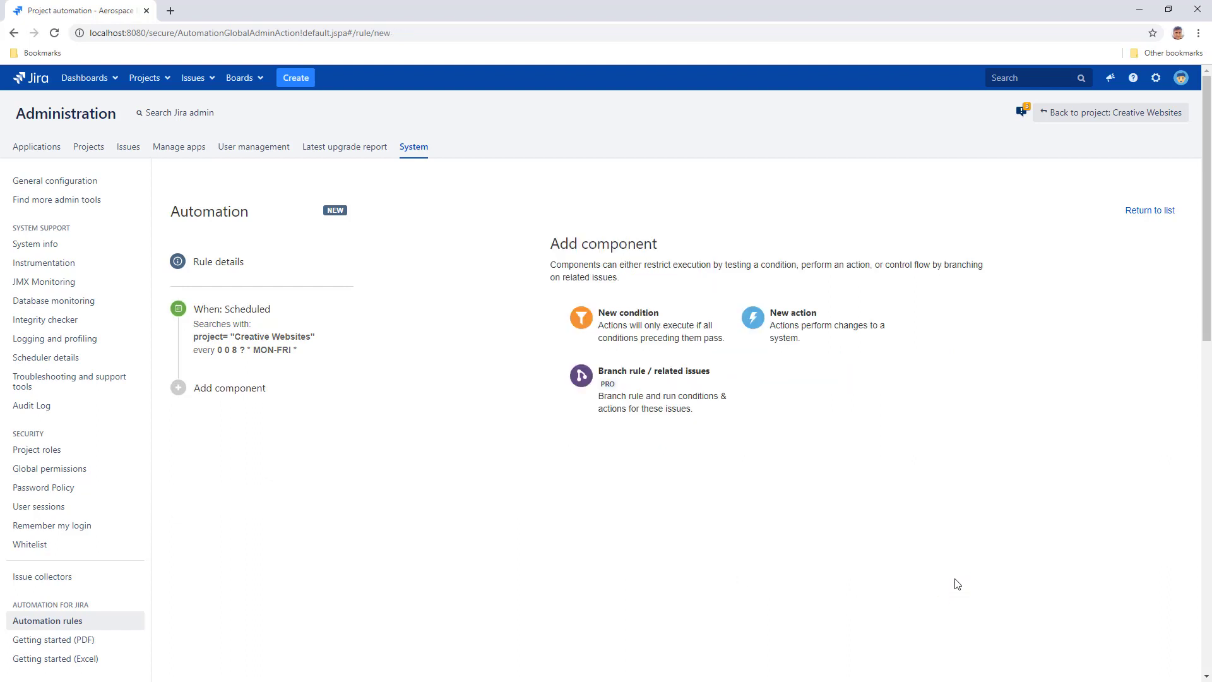
Add a Send PDF in email action using template dashboard-fo.vm and PDF title 10400.
{"action": "left_click", "coordinate": [831, 332]}
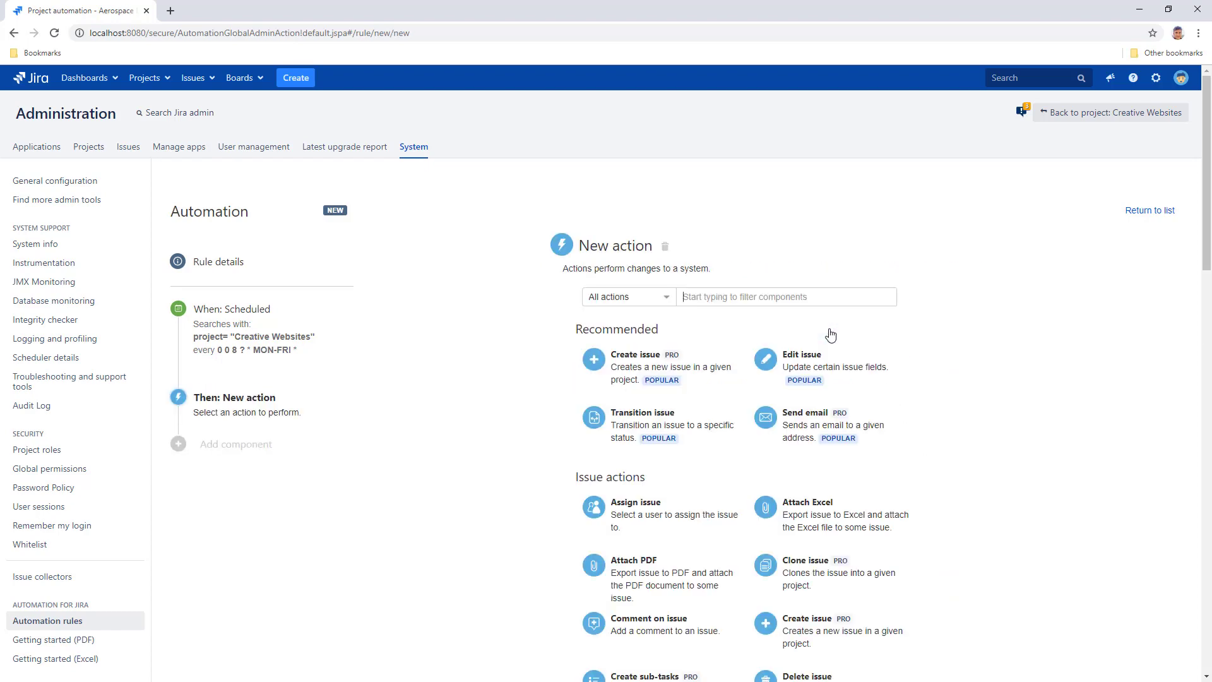
{"action": "scroll", "coordinate": [1201, 257], "scroll_direction": "down", "scroll_amount": 7}
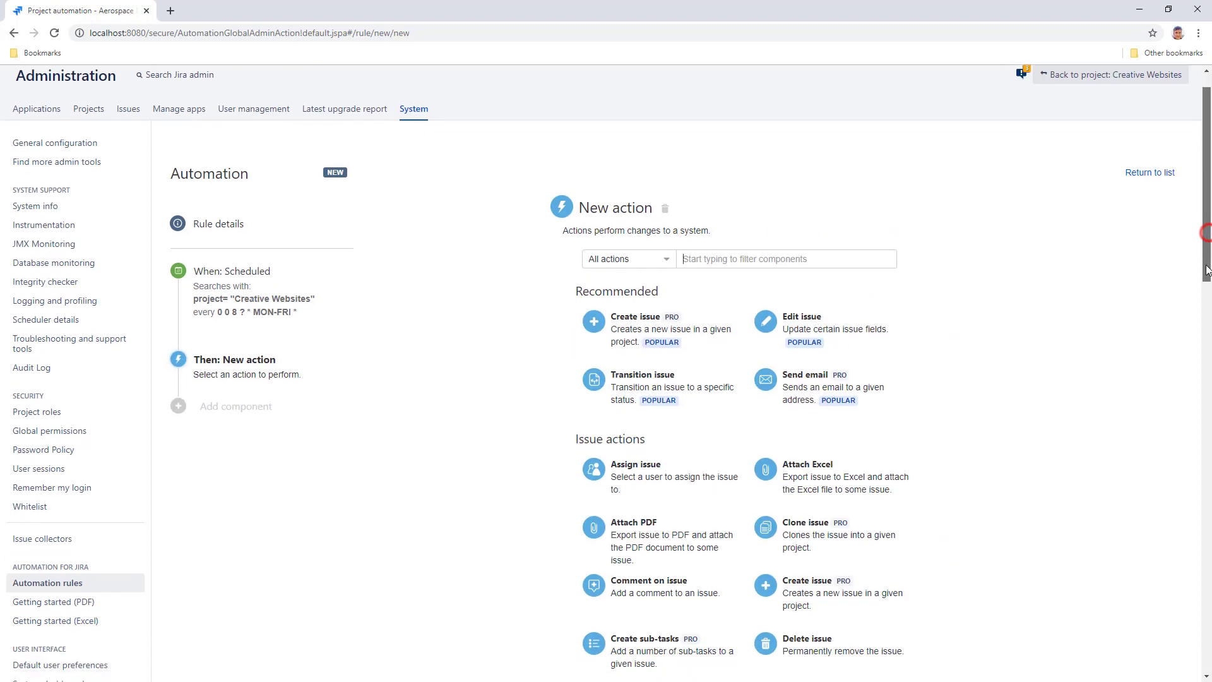
{"action": "scroll", "coordinate": [1201, 257], "scroll_direction": "down", "scroll_amount": 2}
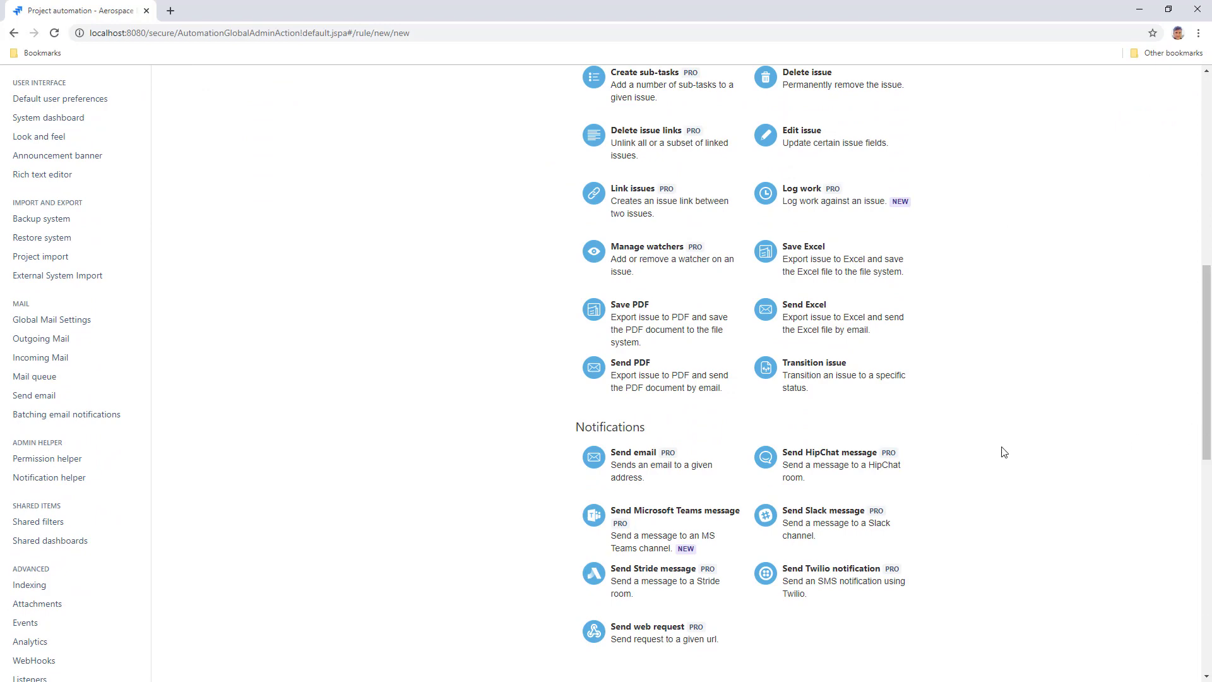
{"action": "left_click", "coordinate": [662, 377]}
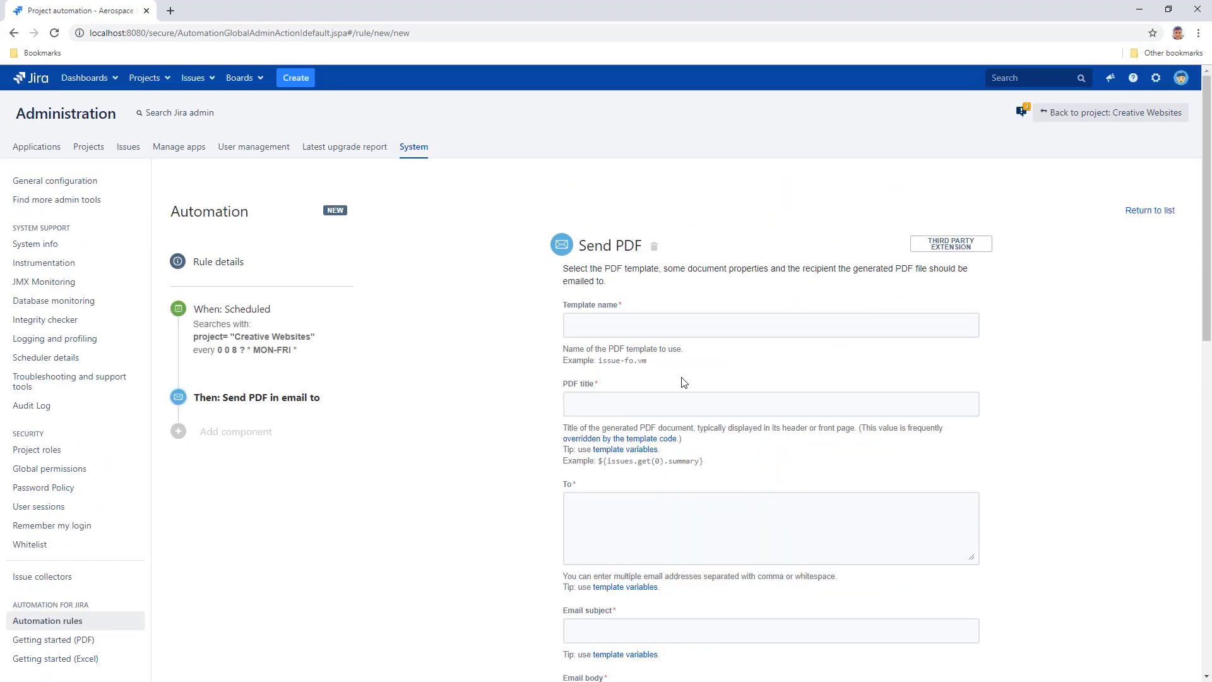
{"action": "left_click_drag", "start_coordinate": [1204, 259], "coordinate": [1202, 362]}
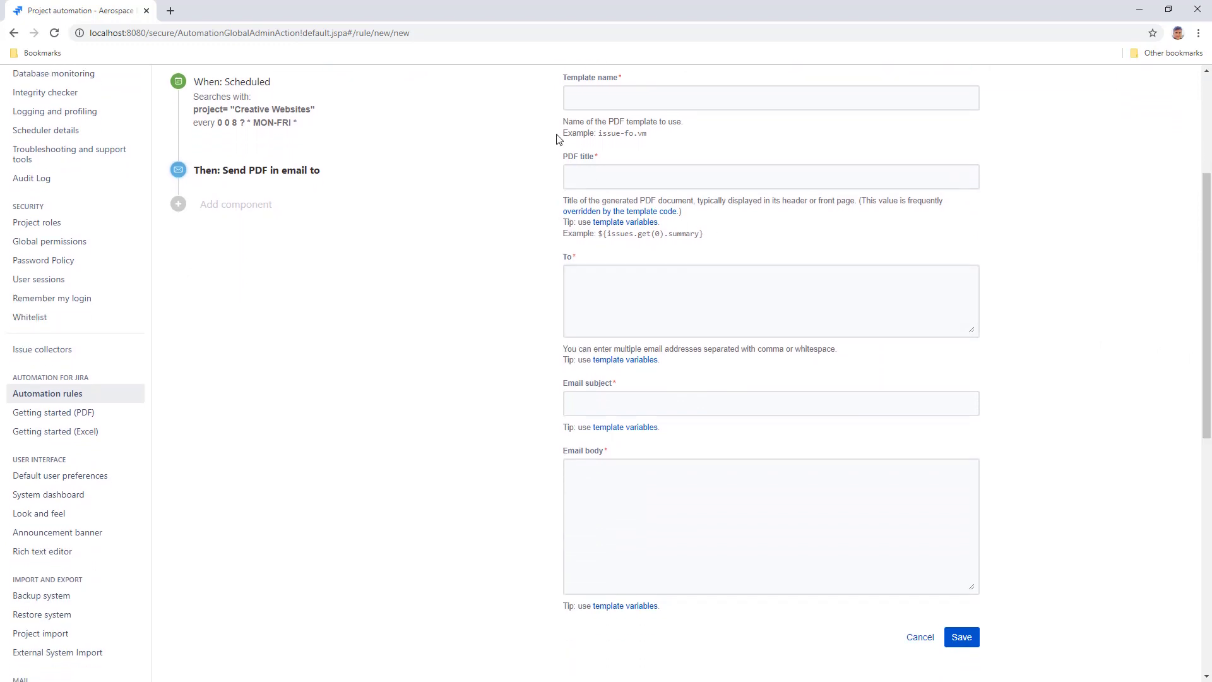
{"action": "type", "text": "dashboard-fo.vm"}
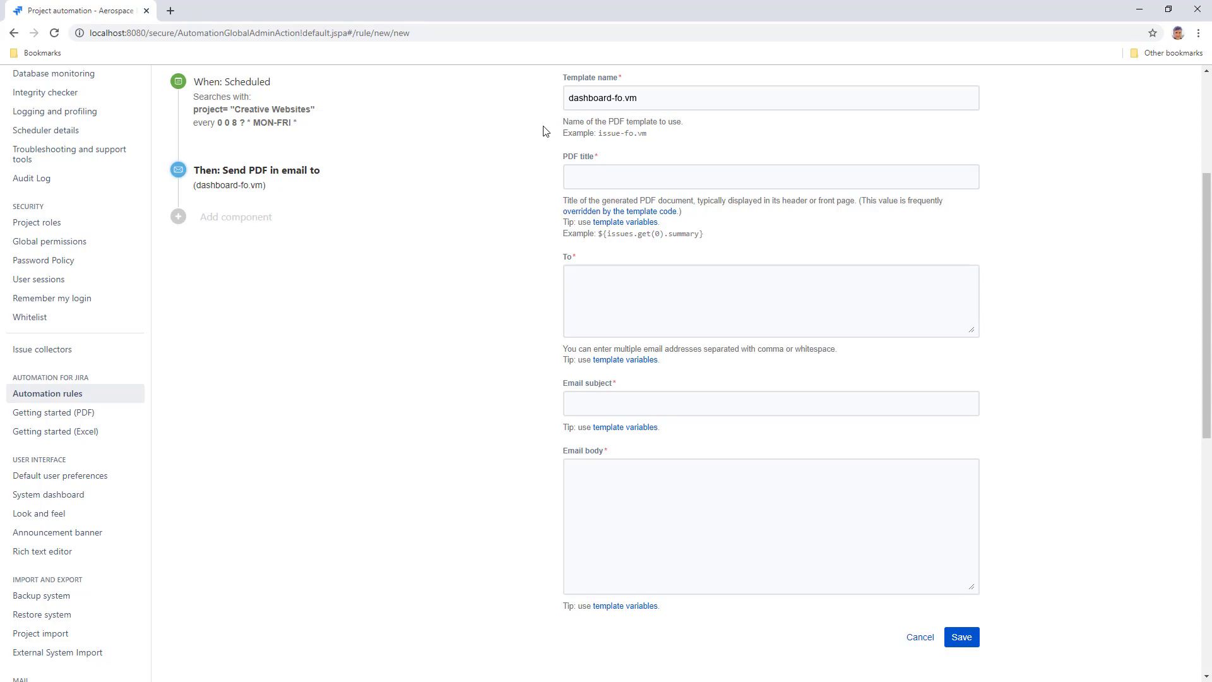
{"action": "key", "text": "Tab"}
{"action": "type", "text": "10400"}
Enter the three recipients' e-mail addresses and the subject 'Daily pending invoices report'.
{"action": "key", "text": "Tab"}
{"action": "key", "text": "Return"}
{"action": "key", "text": "Return"}
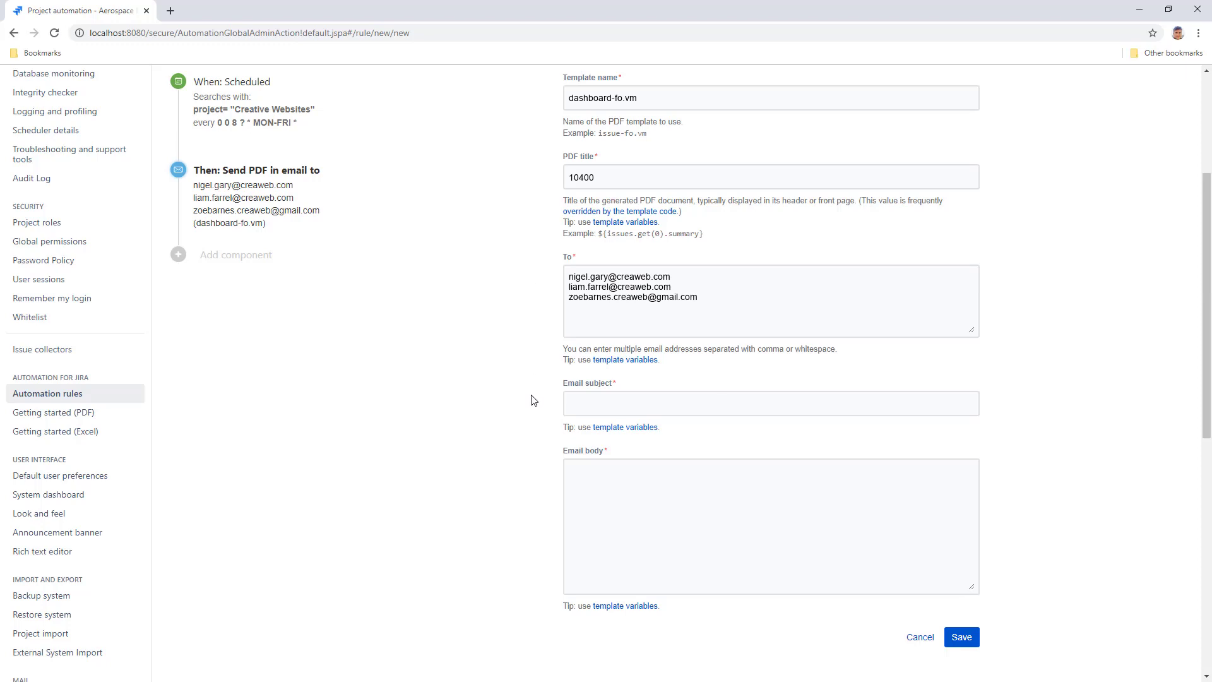
{"action": "type", "text": "Daily pending invoices report"}
Write a 'Good morning,' body asking recipients to check the attached pending issues PDF, then sign off.
{"action": "key", "text": "Tab"}
{"action": "type", "text": "Good morning,"}
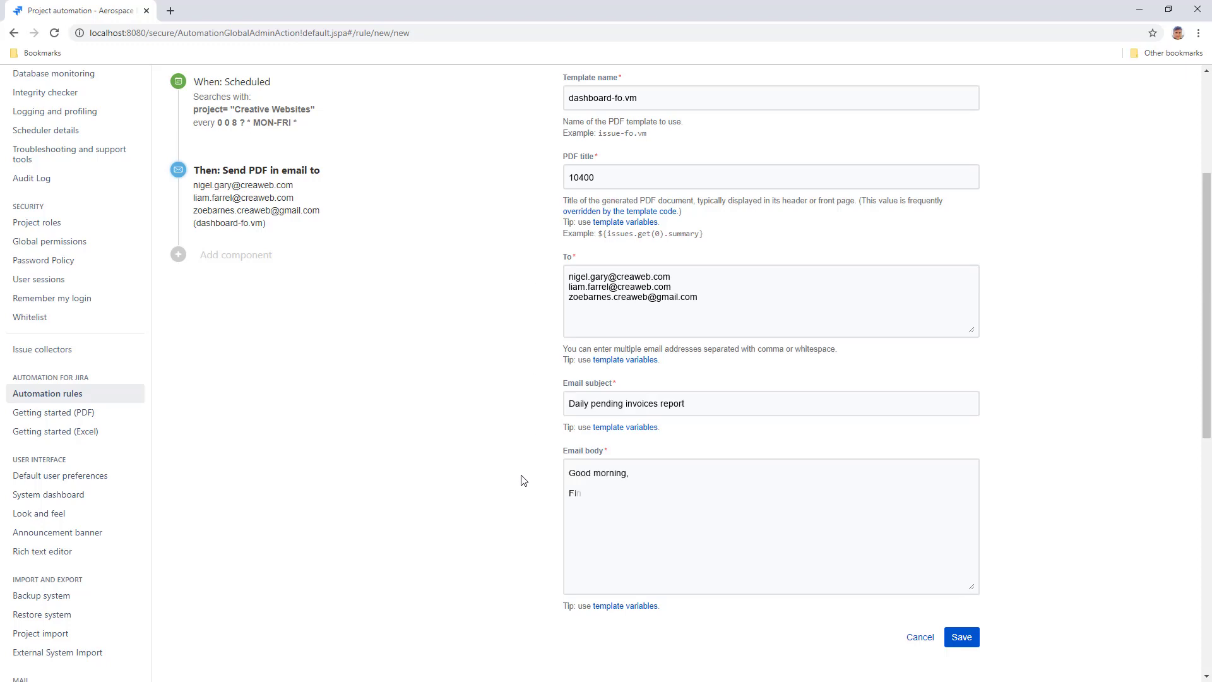
{"action": "key", "text": "Return"}
{"action": "key", "text": "Return"}
{"action": "type", "text": "Find attached the report of currently pending issues."}
{"action": "key", "text": "Return"}
{"action": "type", "text": "Please check the attached PDF document and reach out to your clients accordingly,"}
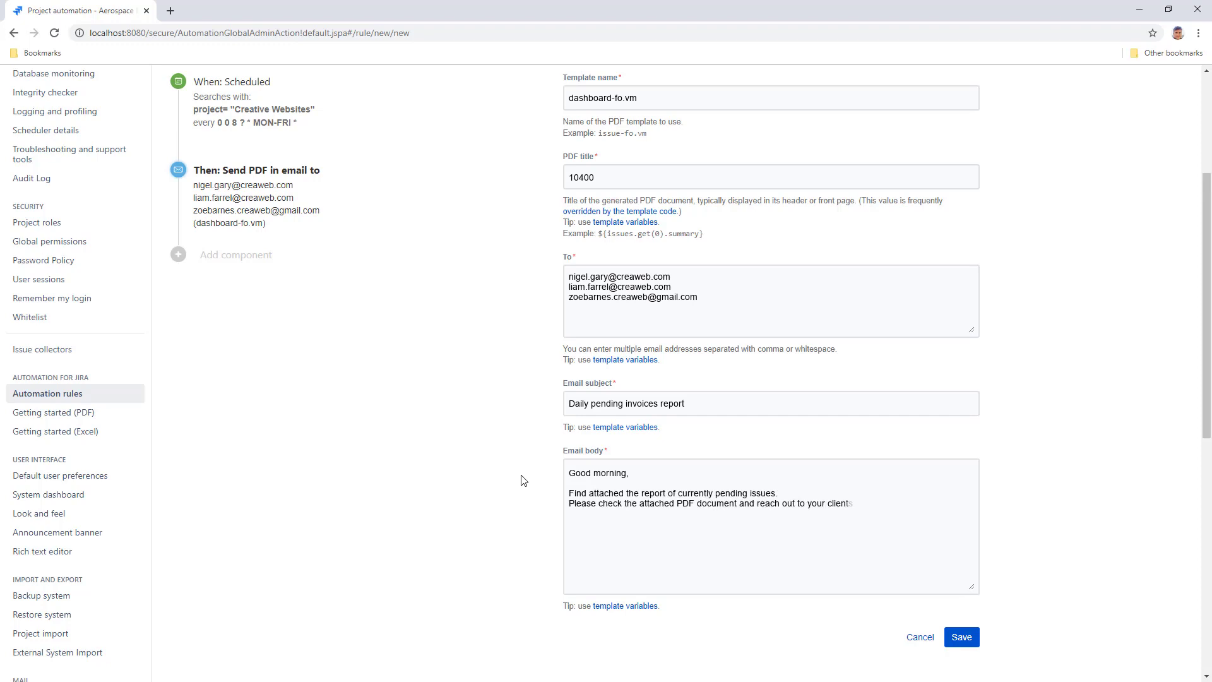
{"action": "key", "text": "Return"}
{"action": "type", "text": "starting with the highest value deals."}
{"action": "key", "text": "Return"}
{"action": "key", "text": "Return"}
{"action": "type", "text": "Have an awesome day,"}
{"action": "key", "text": "Return"}
{"action": "type", "text": "Carol -- Group Sales Assistant"}
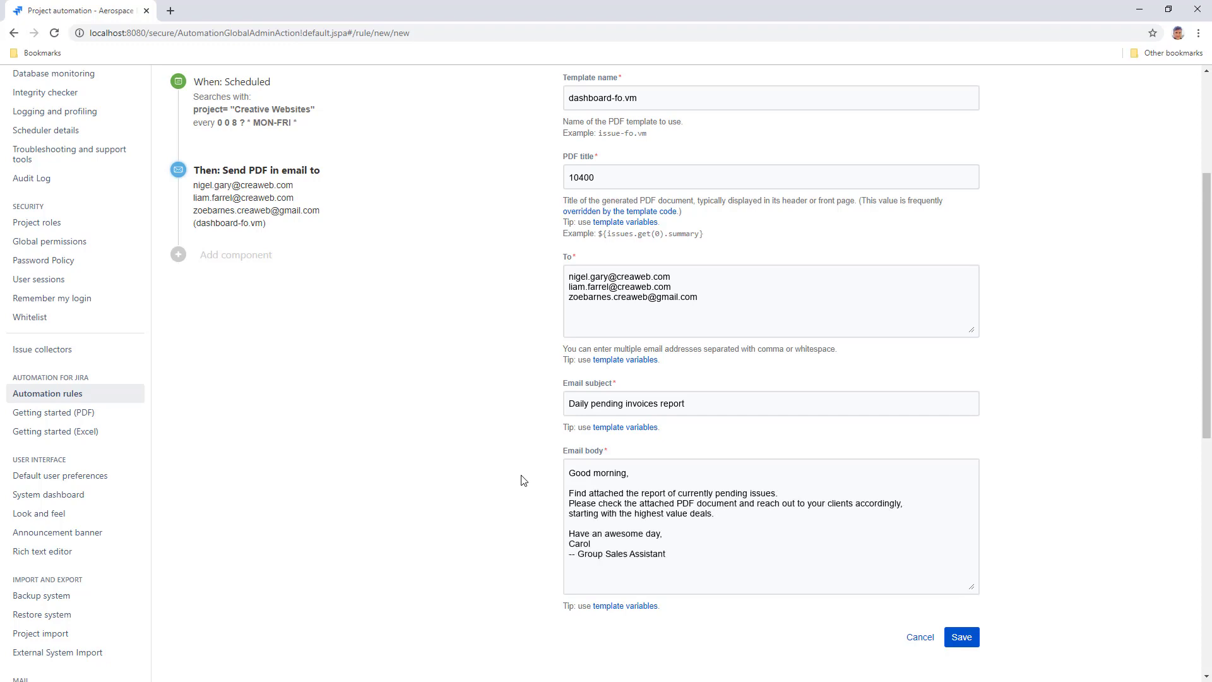
Save the Send PDF action and enable the rule as 'Send daily pending invoices report'.
{"action": "left_click", "coordinate": [957, 638]}
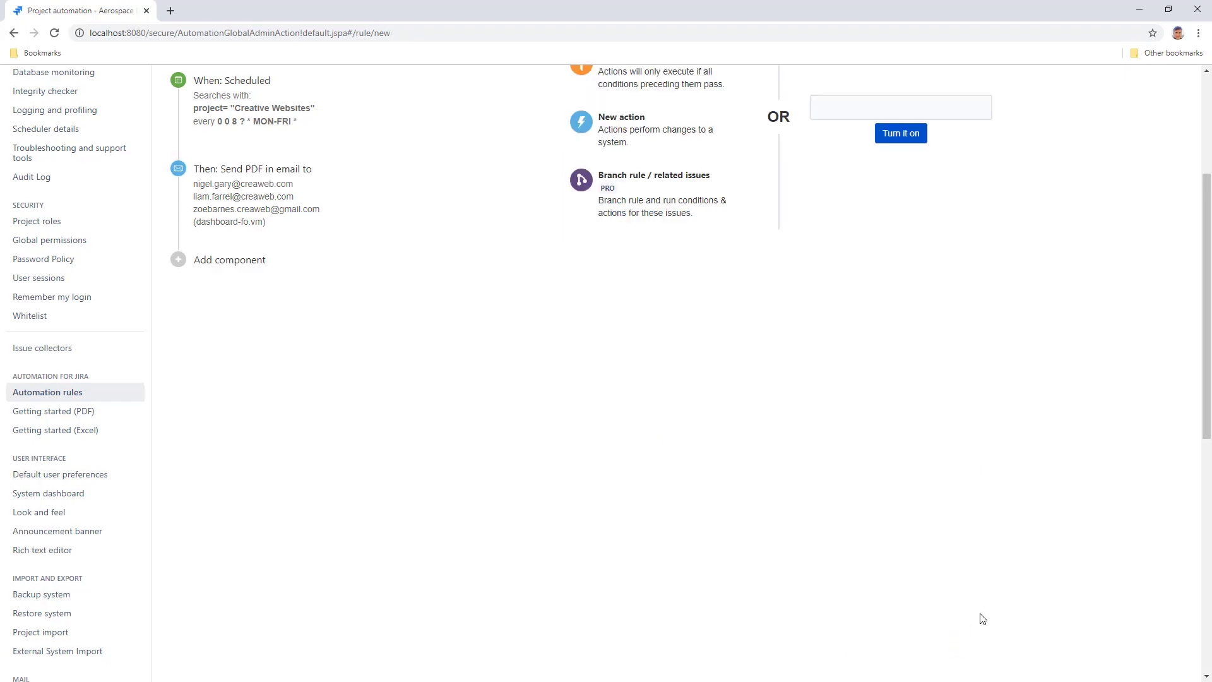
{"action": "left_click_drag", "start_coordinate": [1203, 404], "coordinate": [1207, 309]}
{"action": "type", "text": "Send daily pending invoices report"}
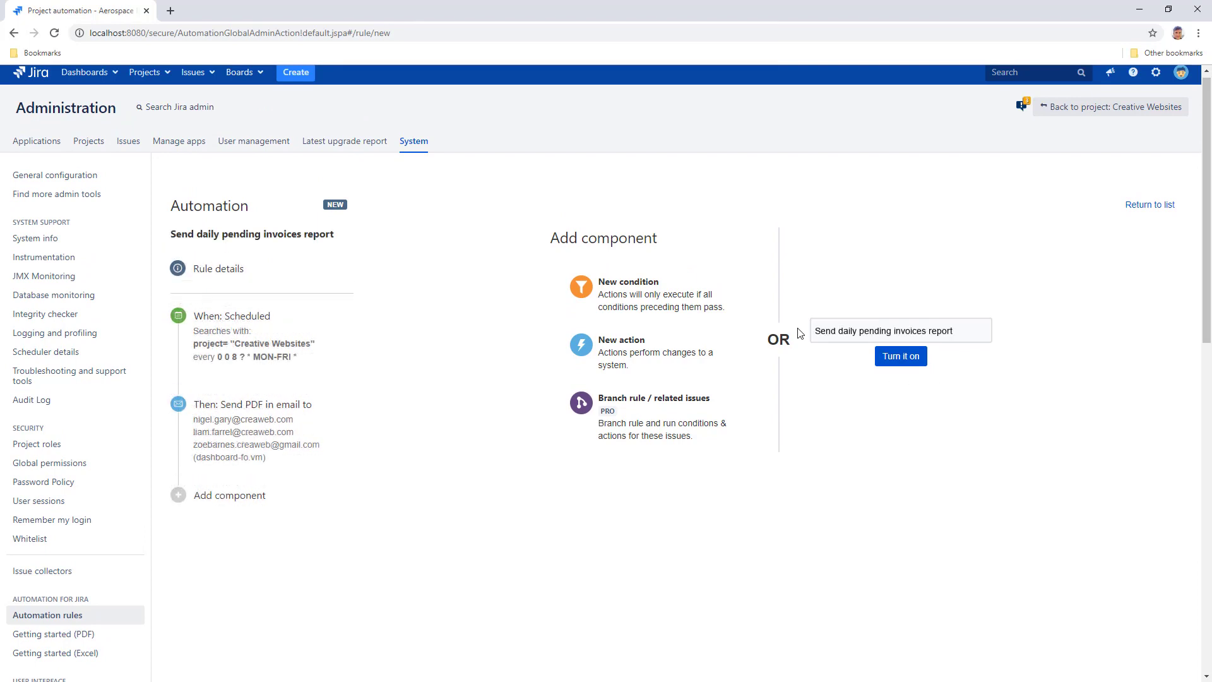
{"action": "left_click", "coordinate": [890, 359]}
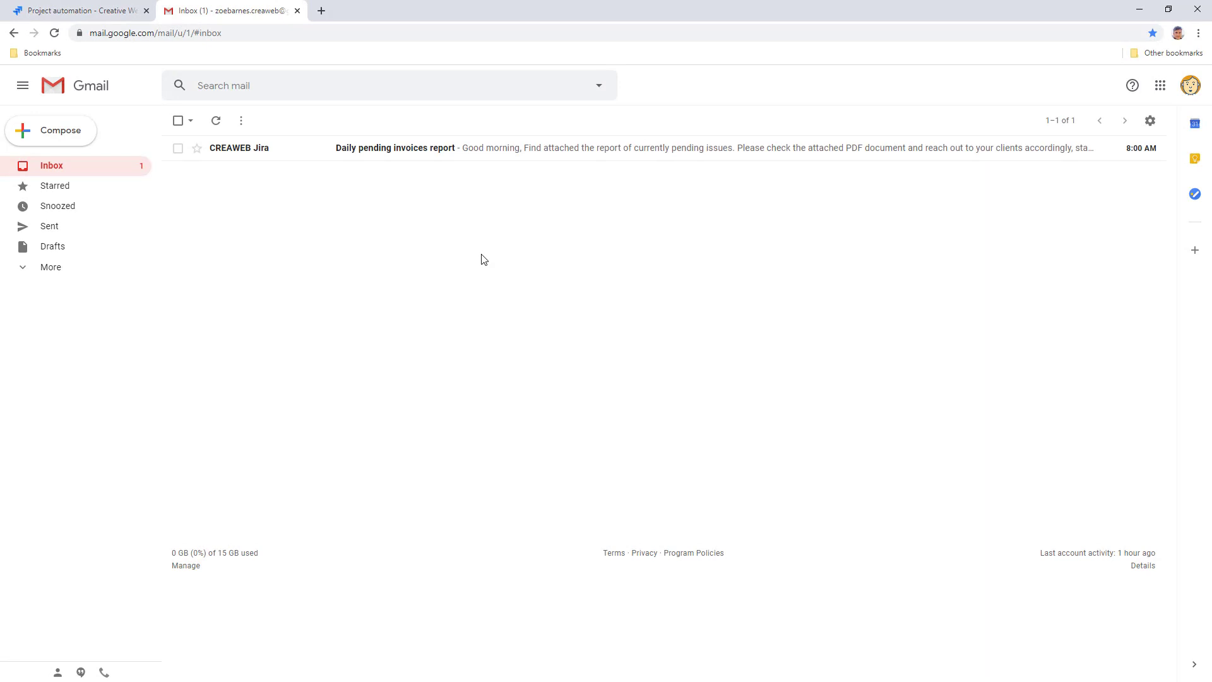
Open the 'Daily pending invoices report' email and preview its Pending Invoices.pdf attachment.
{"action": "left_click", "coordinate": [309, 157]}
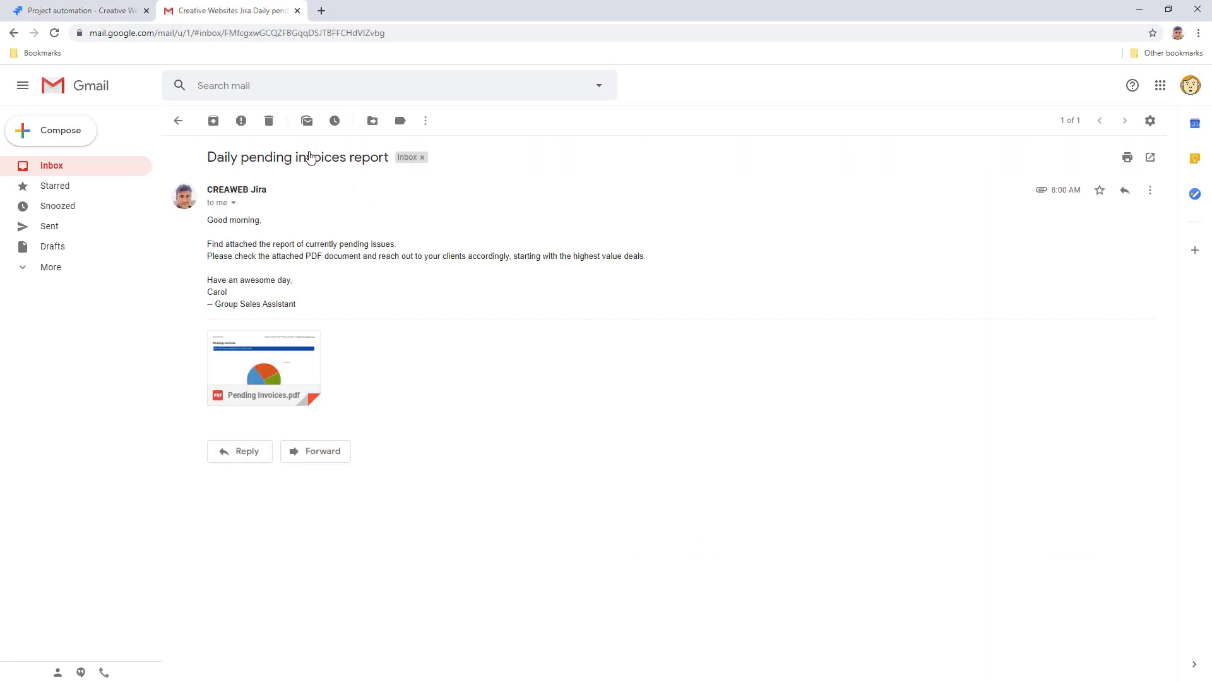
{"action": "left_click", "coordinate": [260, 363]}
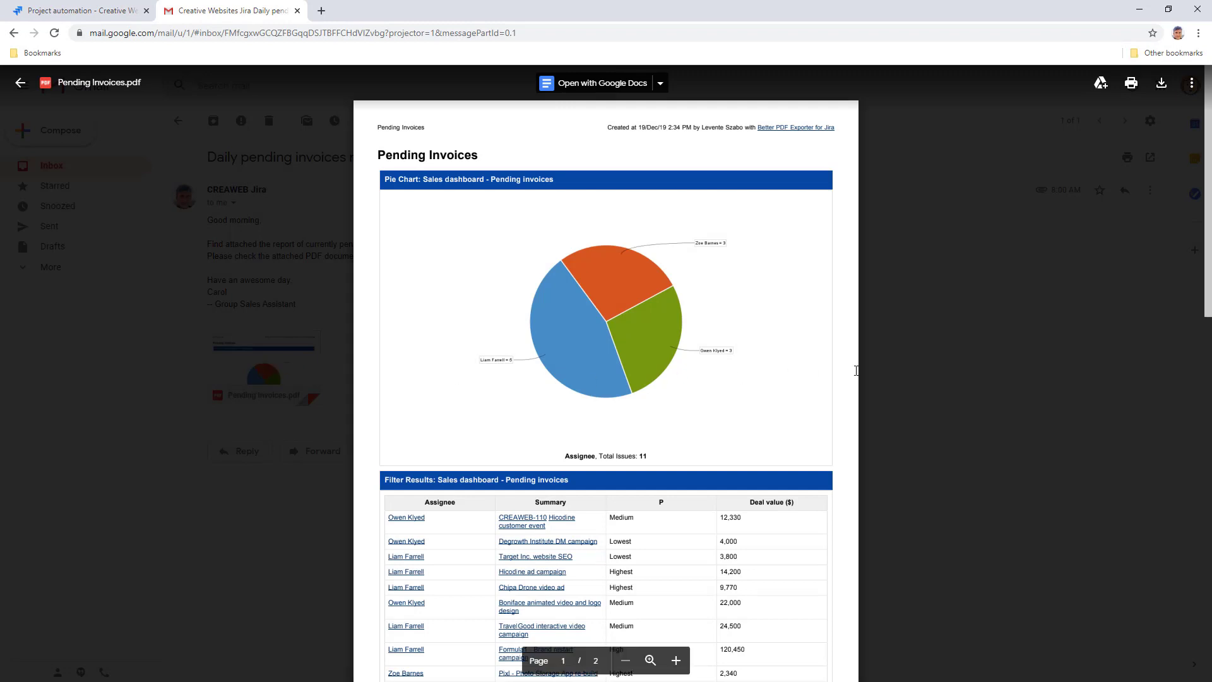
{"action": "left_click_drag", "start_coordinate": [1207, 219], "coordinate": [1207, 219]}
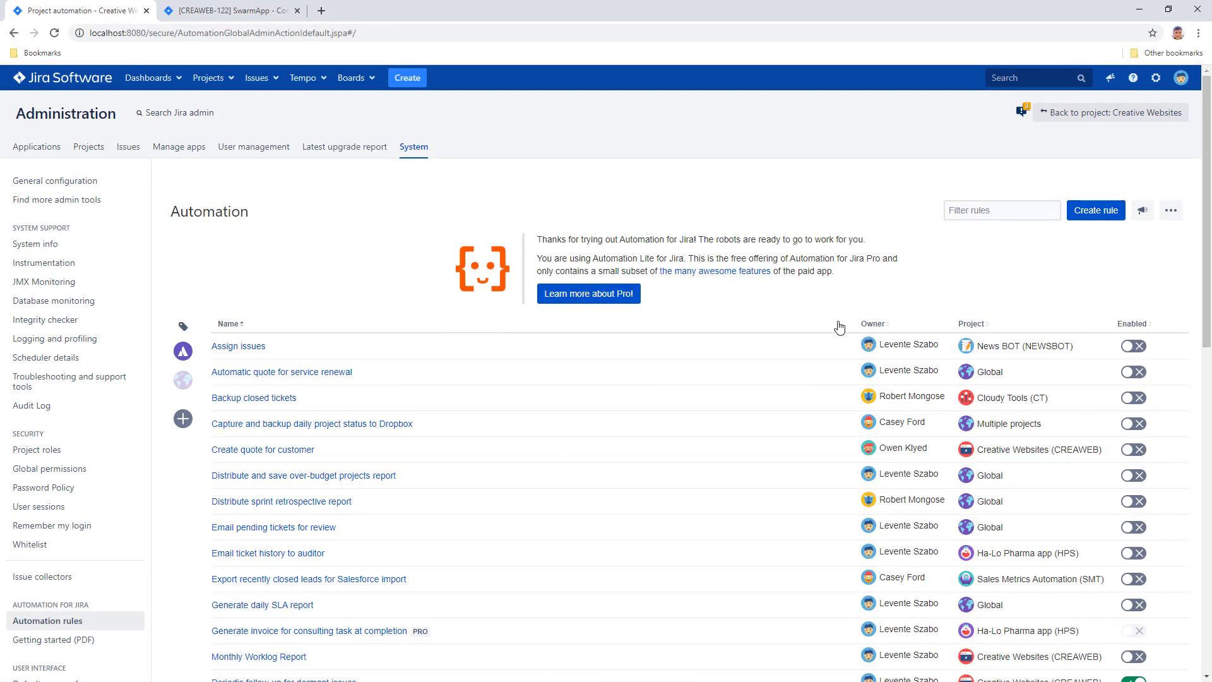
Create a rule with a Multiple issue events trigger on Issue Resolved and Issue Closed.
{"action": "left_click", "coordinate": [1086, 218]}
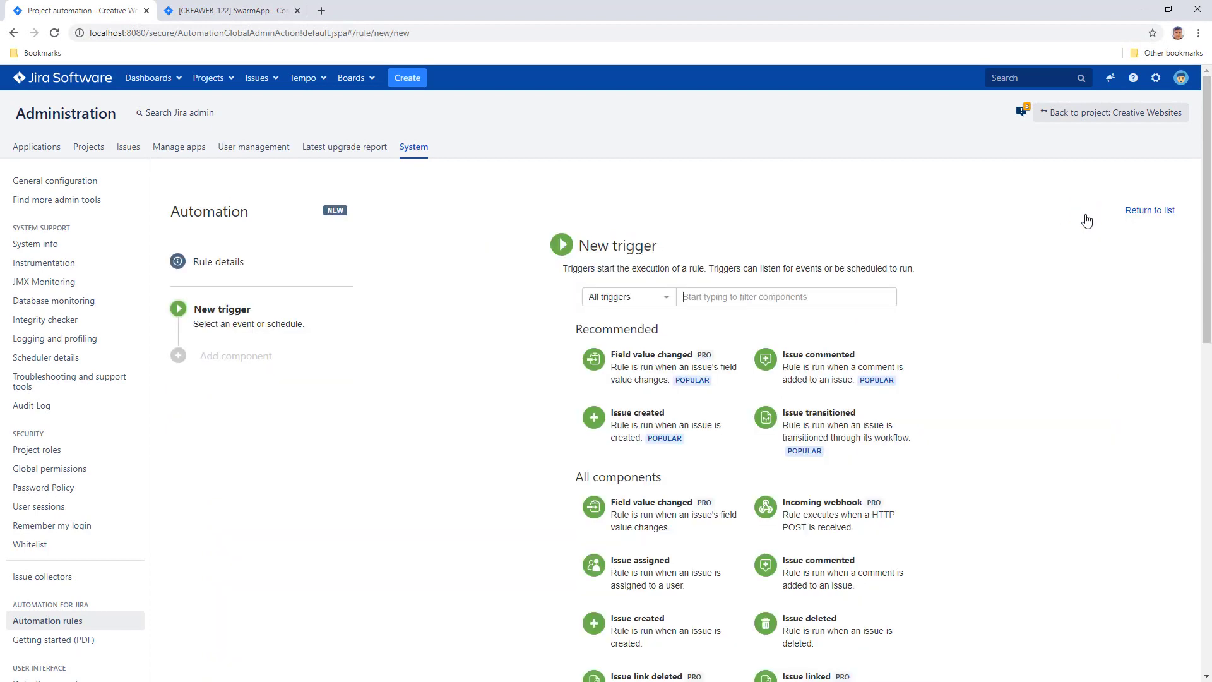
{"action": "scroll", "coordinate": [1203, 262], "scroll_direction": "down", "scroll_amount": 5}
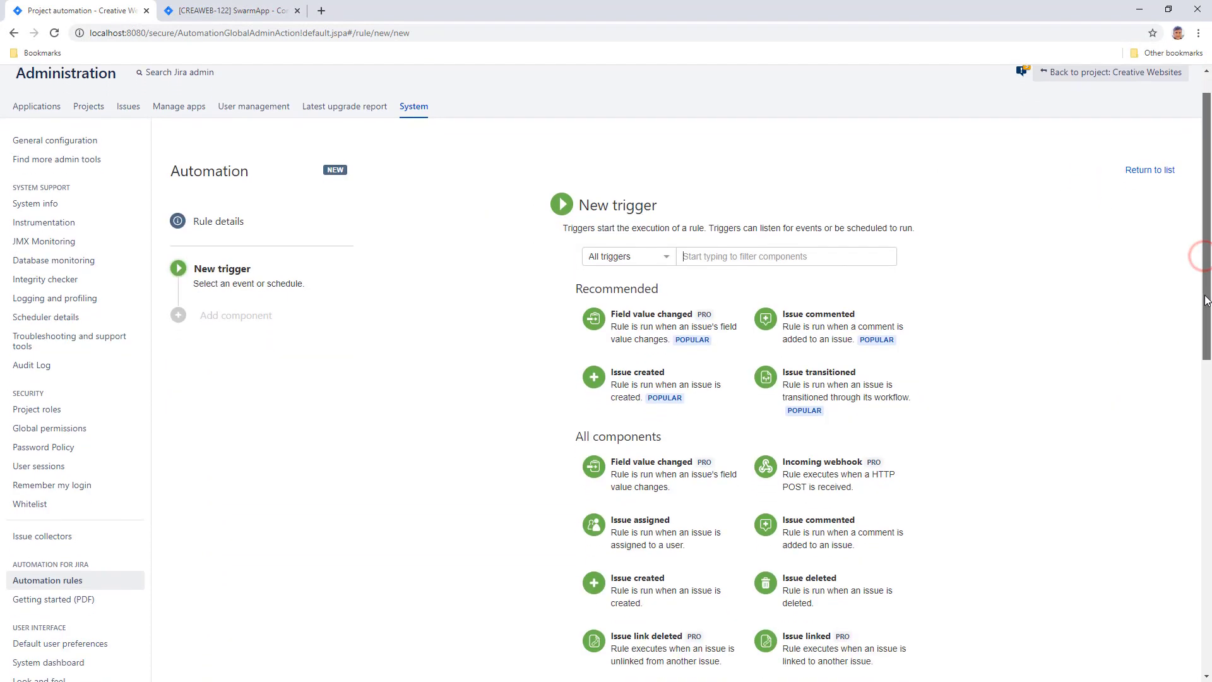
{"action": "scroll", "coordinate": [606, 372], "scroll_direction": "down", "scroll_amount": 3}
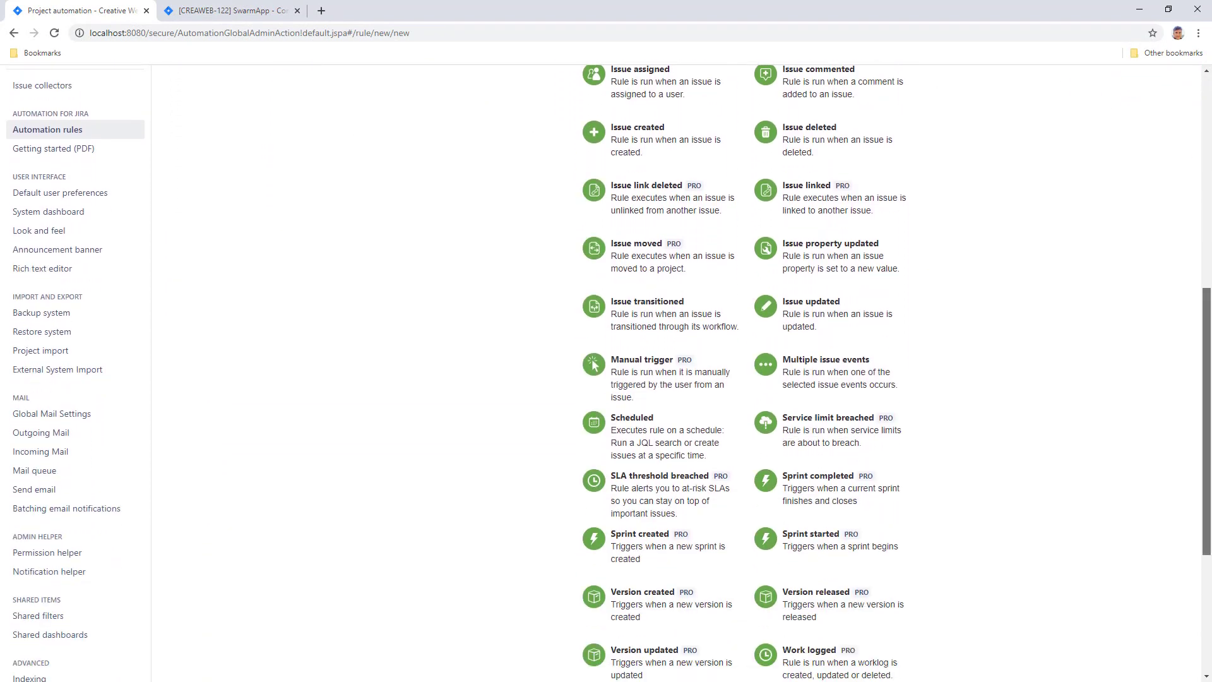
{"action": "left_click", "coordinate": [839, 377]}
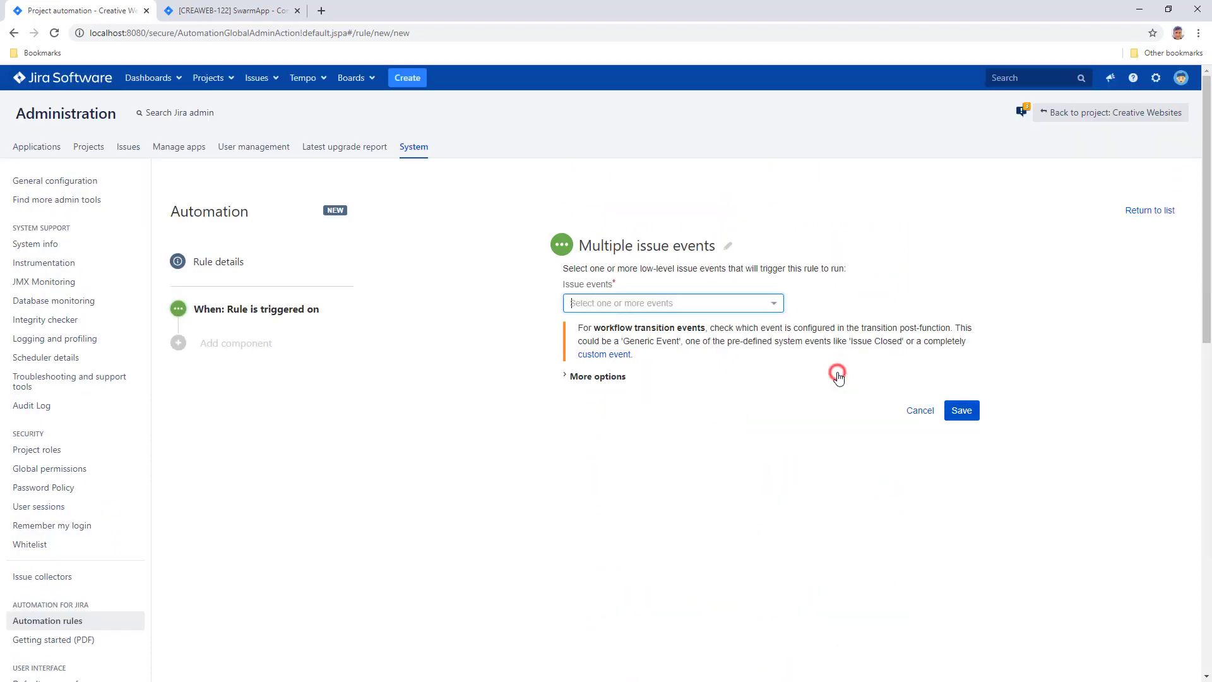
{"action": "left_click", "coordinate": [720, 307]}
{"action": "left_click", "coordinate": [696, 377]}
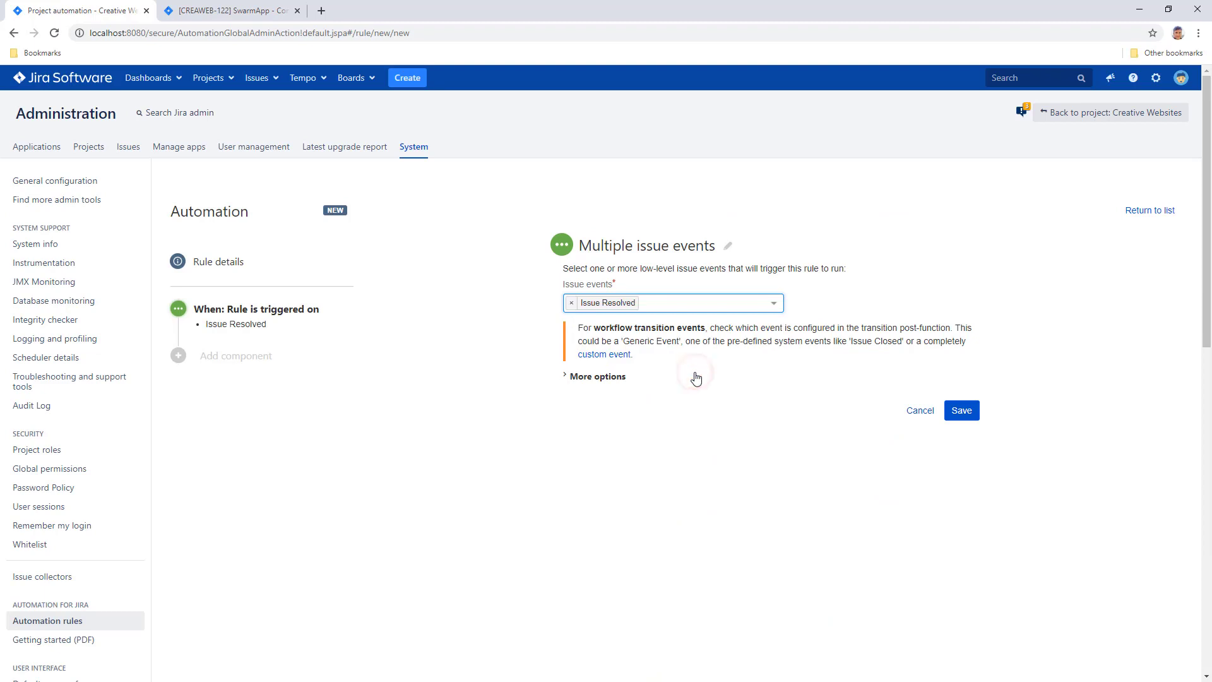
{"action": "left_click", "coordinate": [689, 304]}
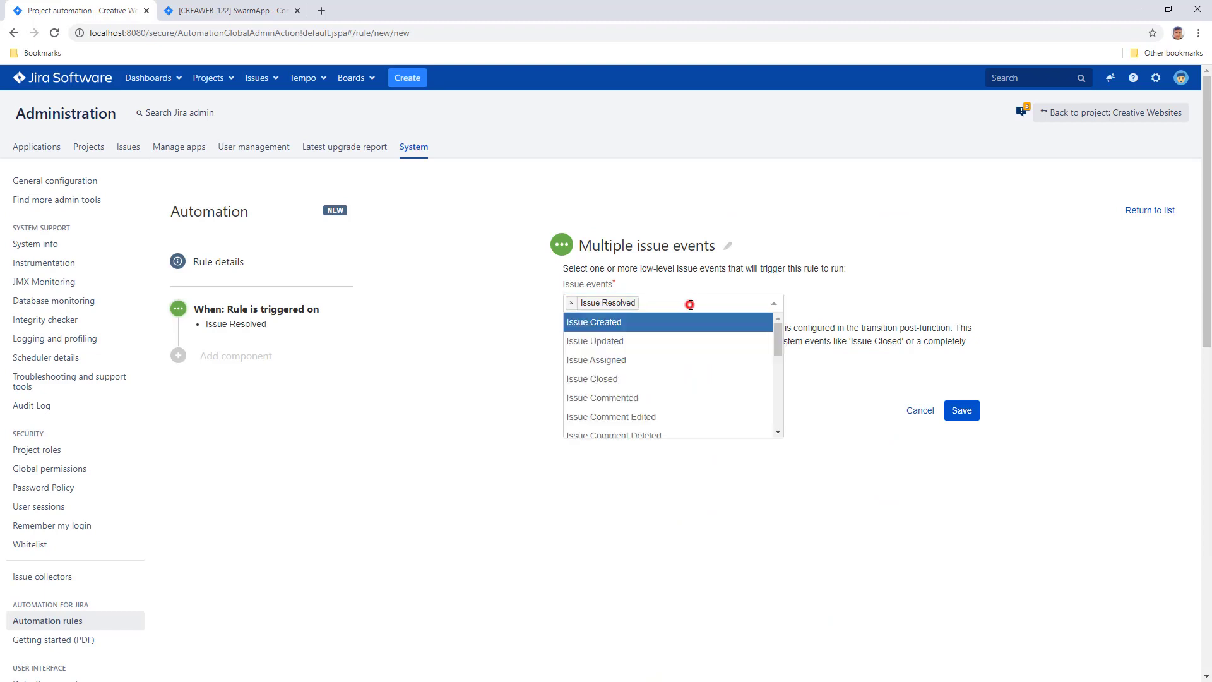
{"action": "left_click", "coordinate": [675, 379]}
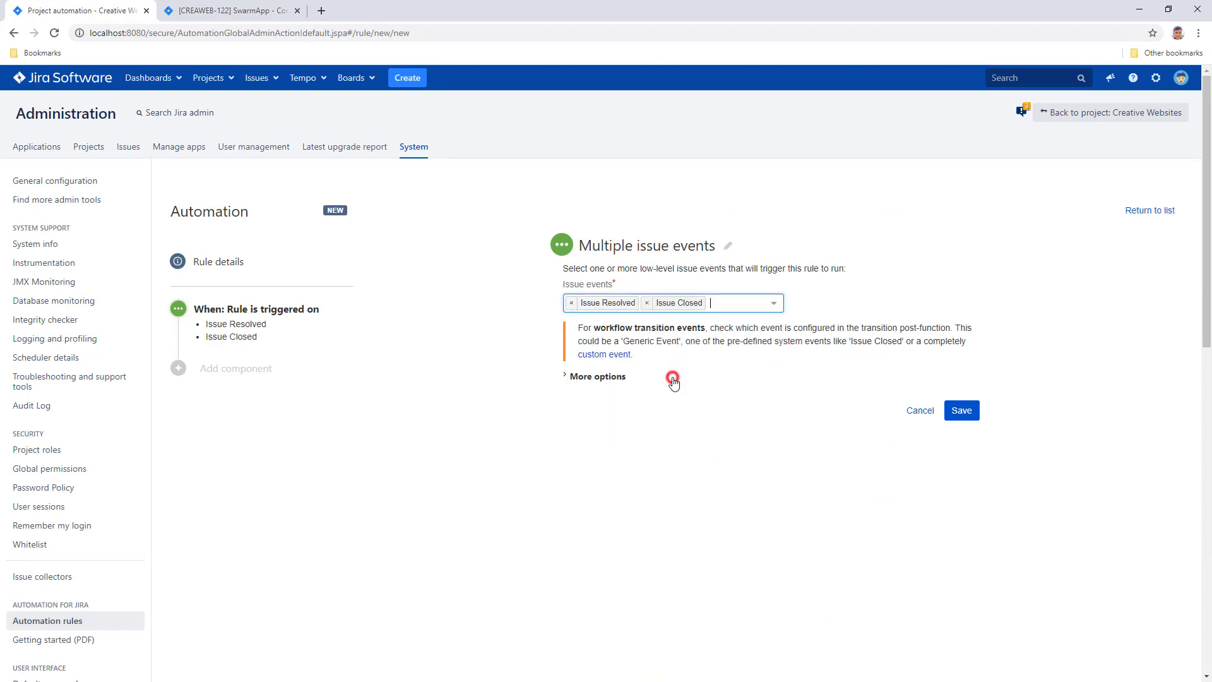
{"action": "left_click", "coordinate": [947, 419]}
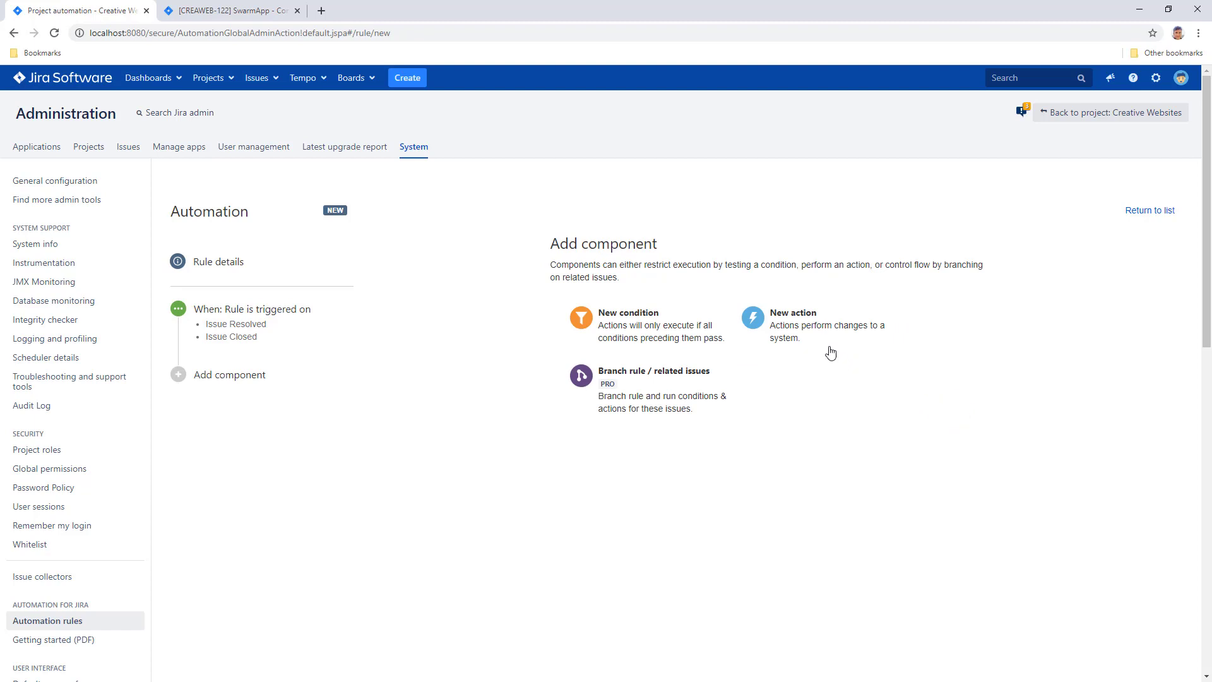
{"action": "left_click", "coordinate": [818, 329]}
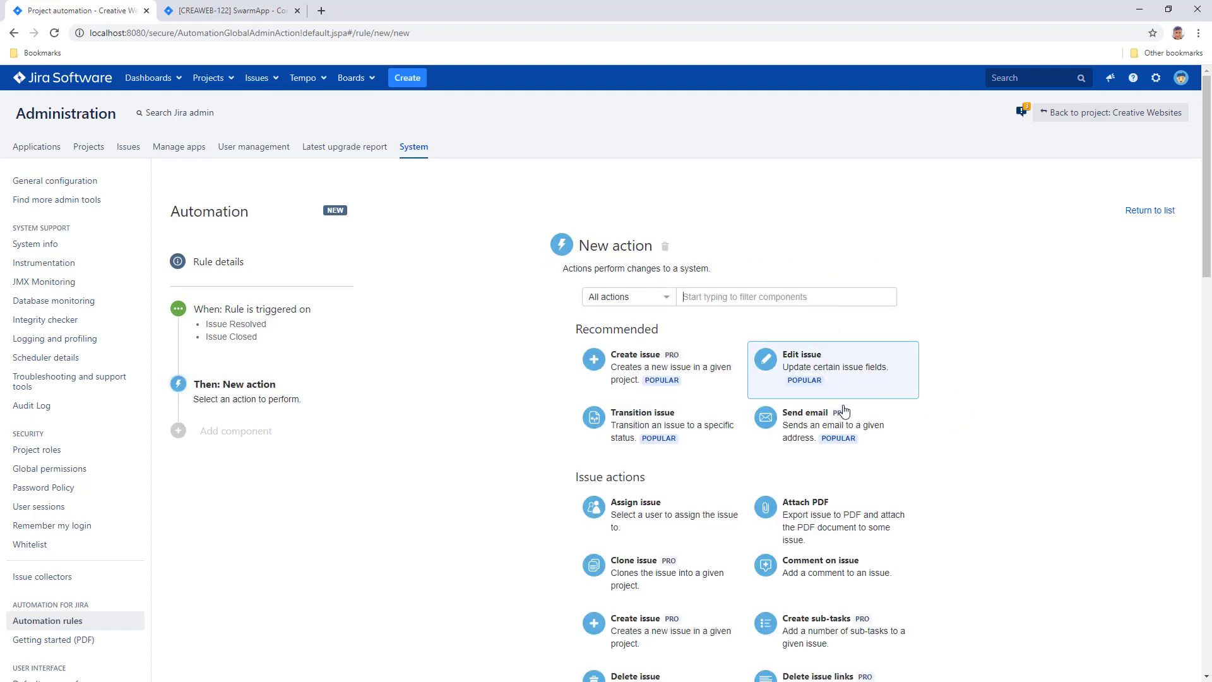
Add an Attach PDF action using invoice-fo, named '${issues.get(0).key} - invoice.pdf', with overwrite on.
{"action": "left_click", "coordinate": [834, 519]}
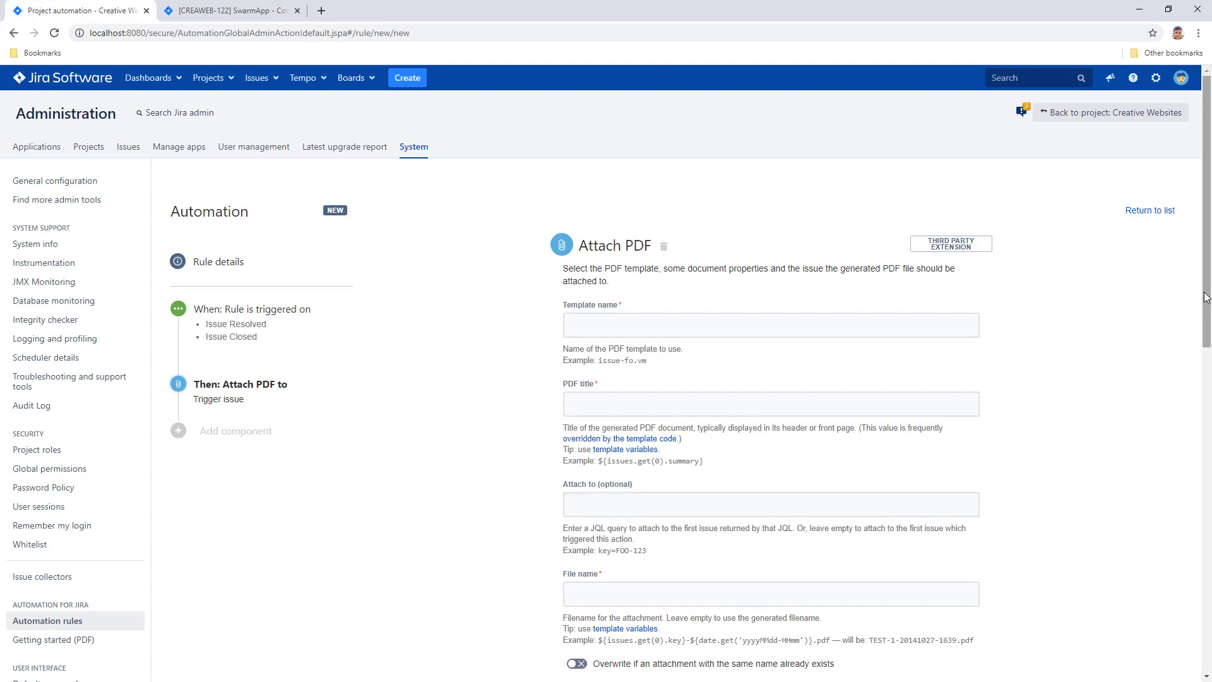
{"action": "left_click_drag", "start_coordinate": [1207, 288], "coordinate": [1207, 343]}
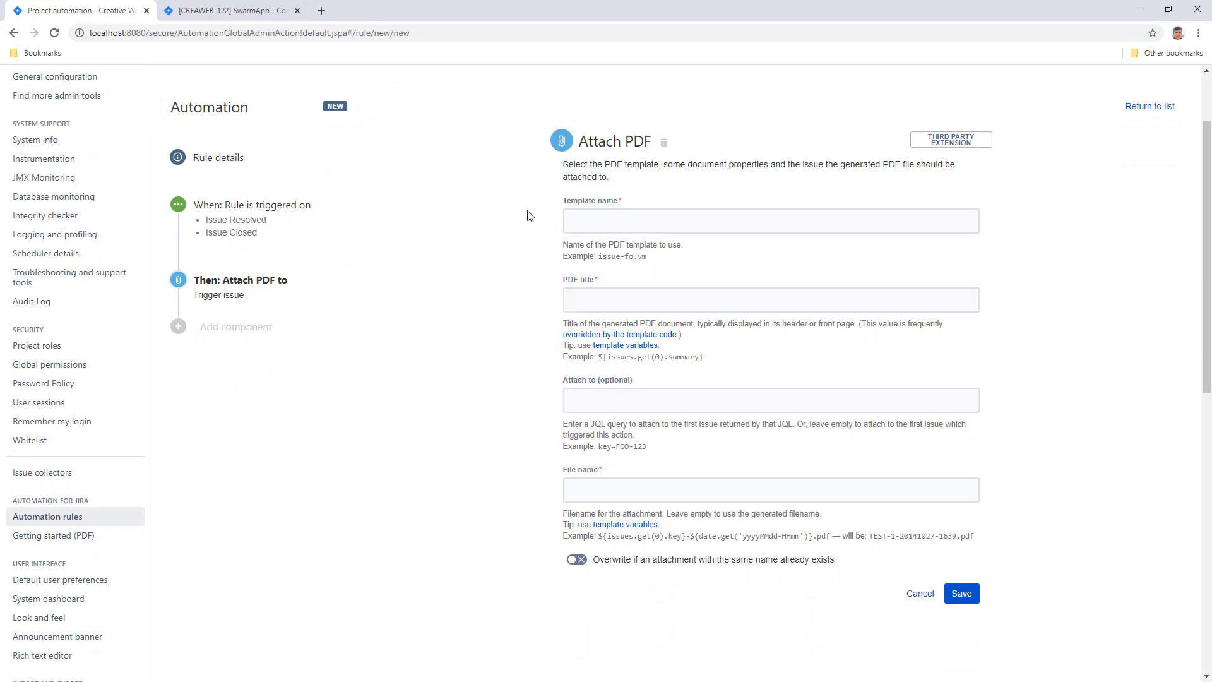
{"action": "type", "text": "invoice-fo.vm"}
{"action": "key", "text": "Tab"}
{"action": "type", "text": "Invoice for ${issues.get(0).summar"}
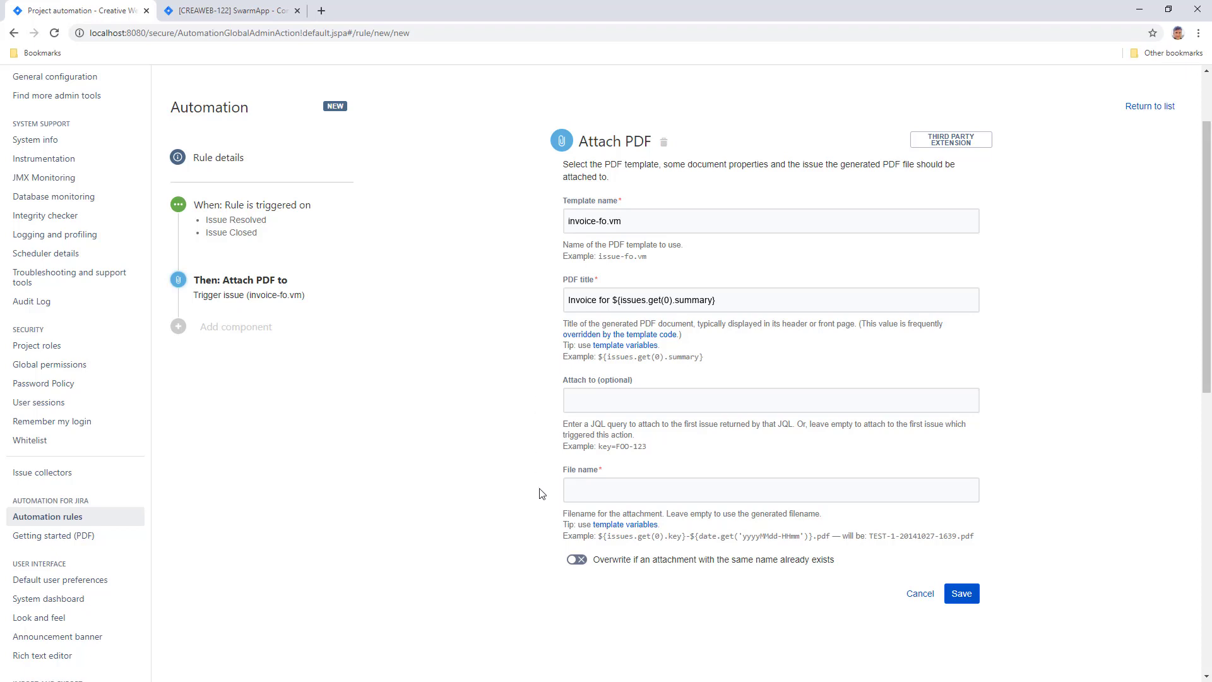
{"action": "type", "text": "${issues.get(0).key} - invoice.pdf"}
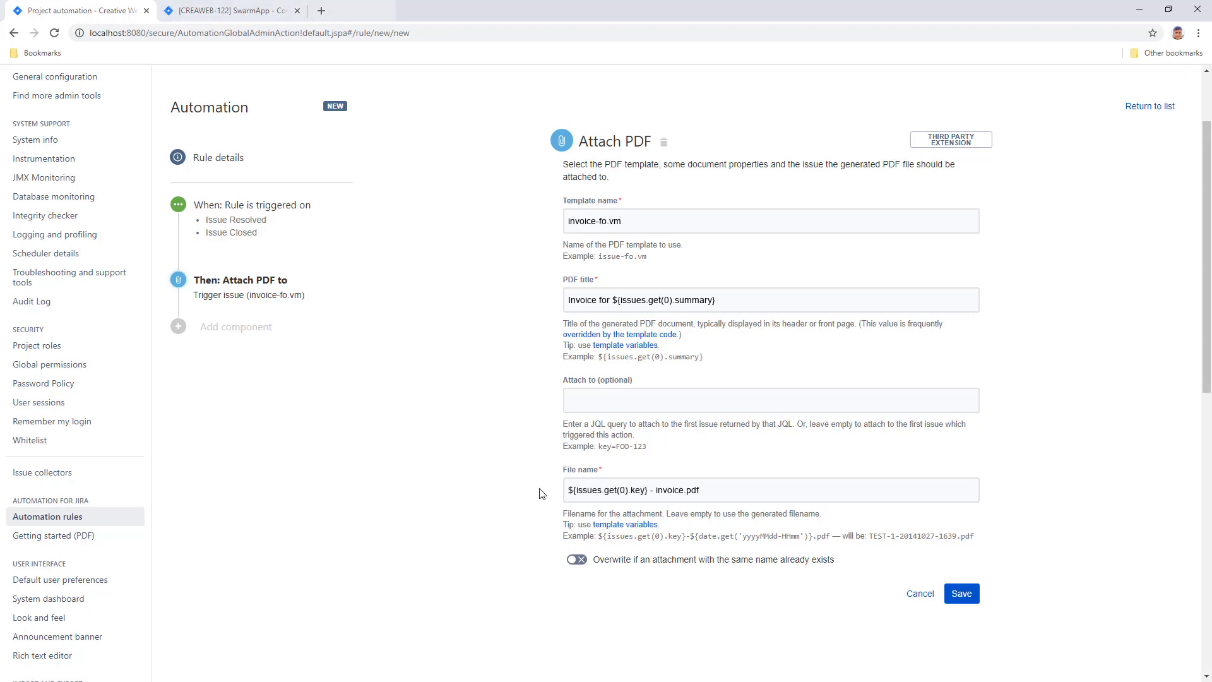
{"action": "left_click", "coordinate": [576, 559]}
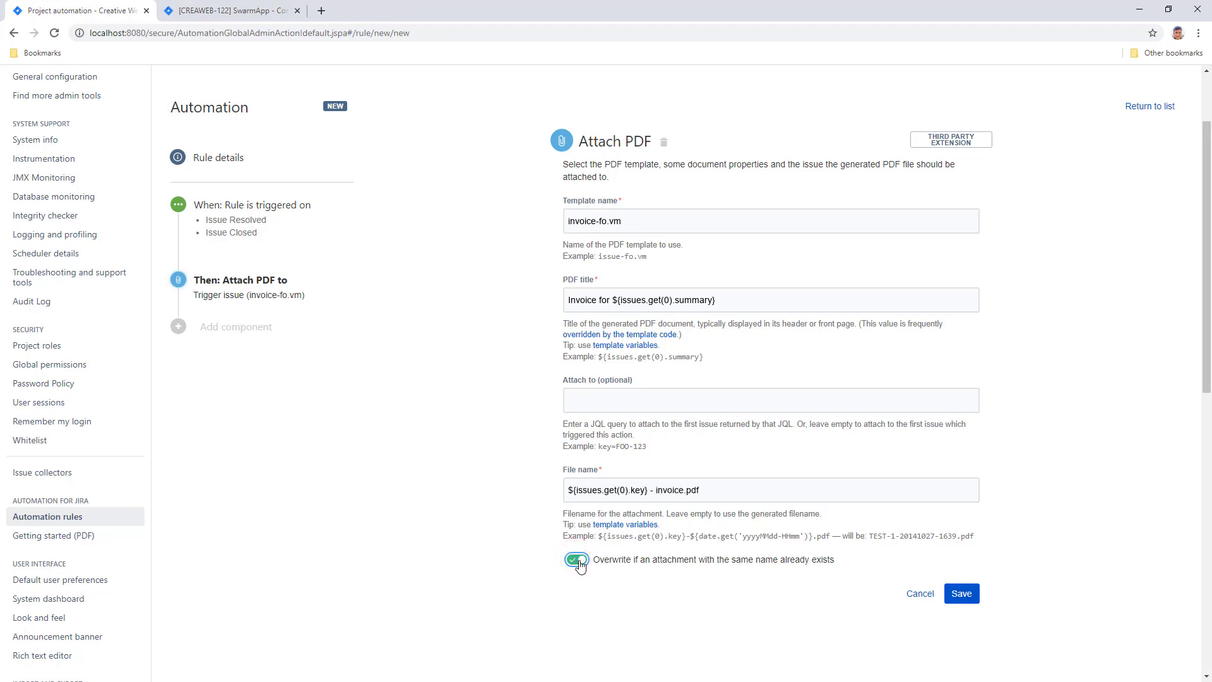
{"action": "left_click", "coordinate": [956, 602]}
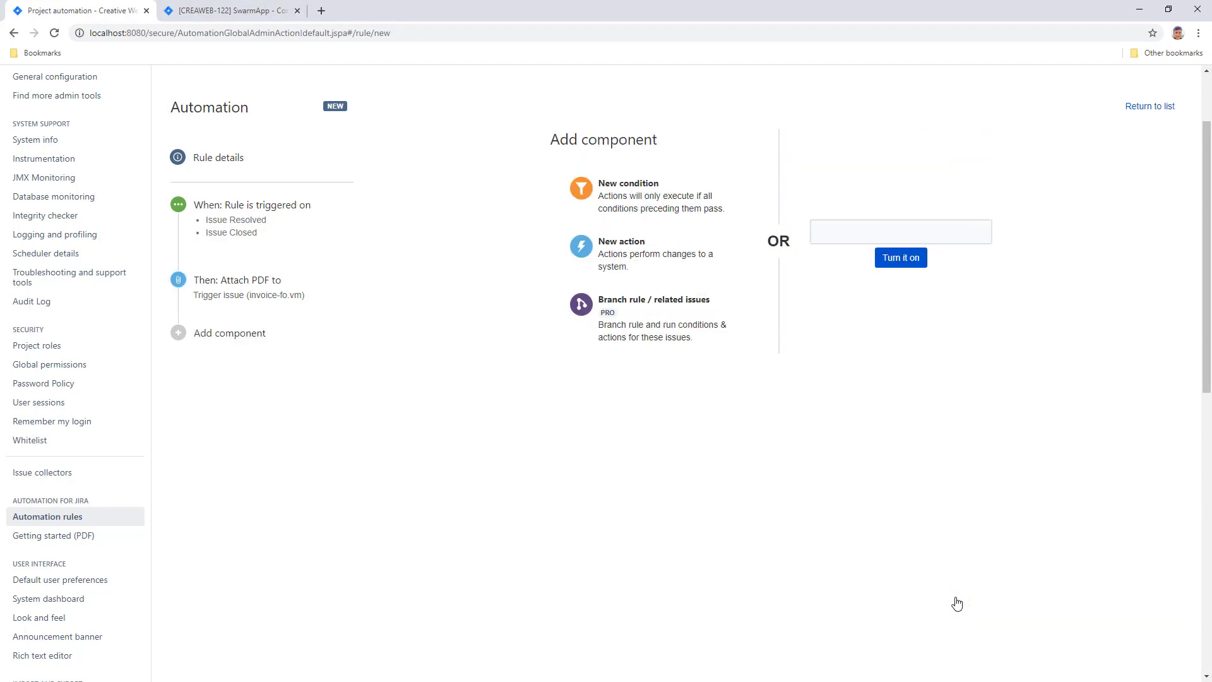
Name the rule 'Create and attach invoice' and enable it.
{"action": "left_click_drag", "start_coordinate": [1205, 397], "coordinate": [1206, 350]}
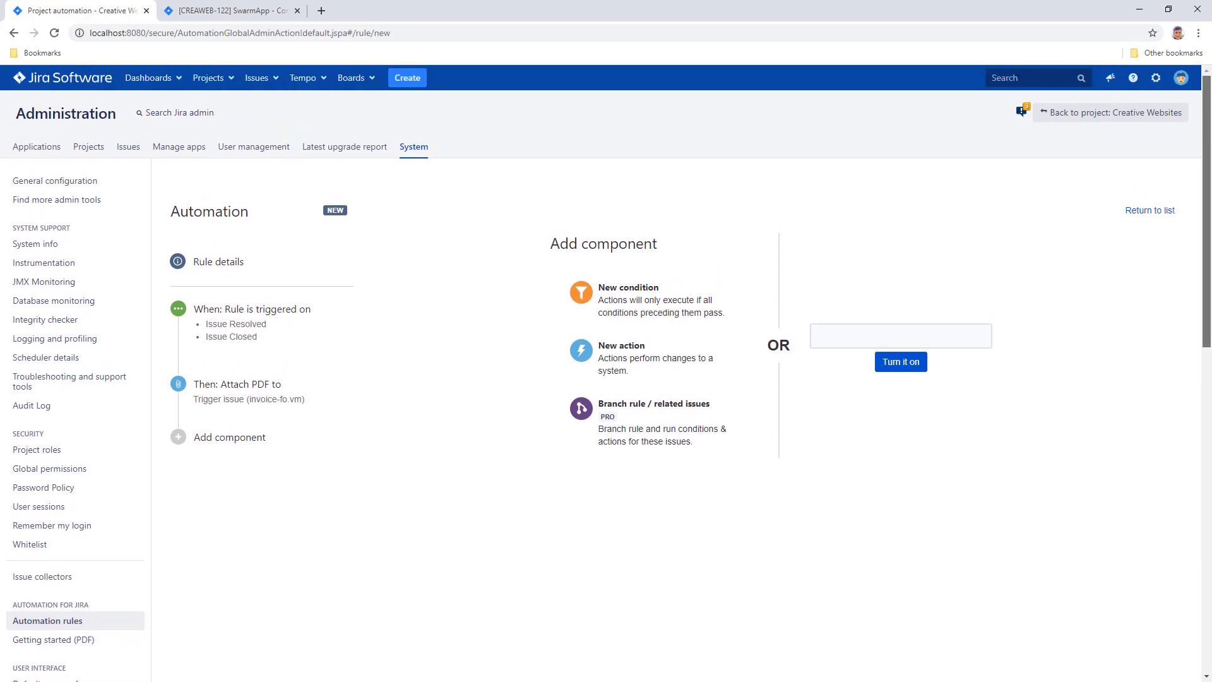
{"action": "type", "text": "Create and attach invoice"}
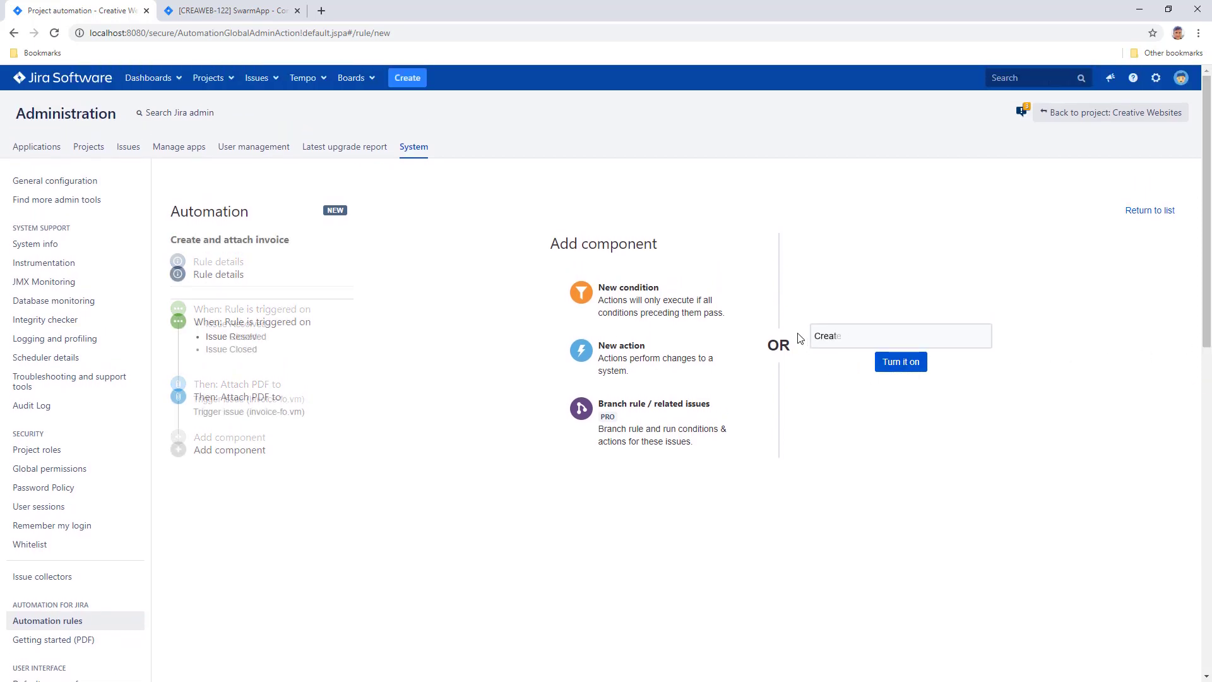
{"action": "left_click", "coordinate": [892, 368]}
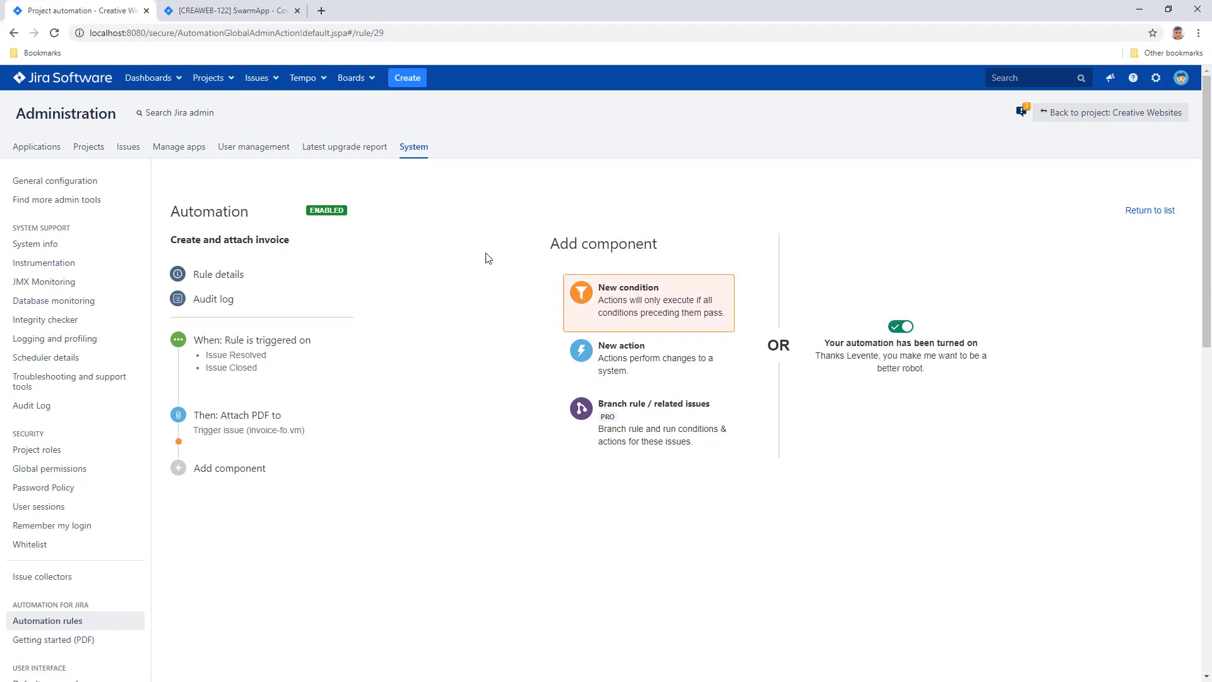
Mark CREAWEB-122 as done and review its generated invoice PDF showing 7,539.40 USD due.
{"action": "left_click", "coordinate": [239, 19]}
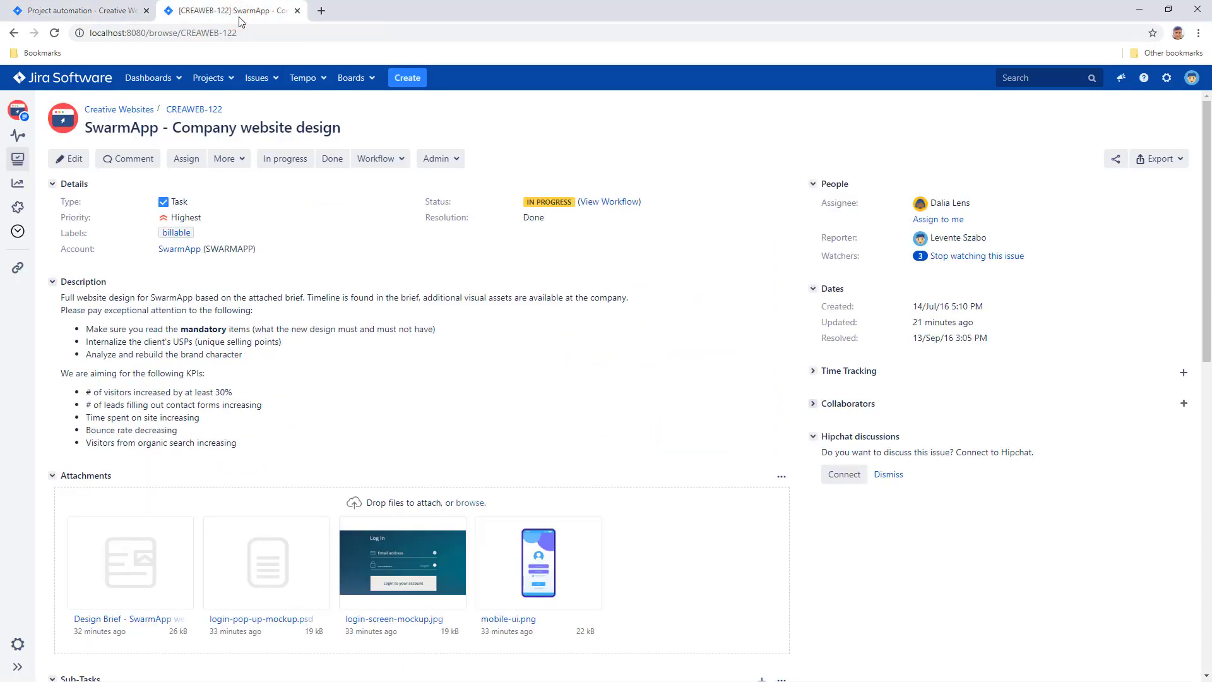
{"action": "left_click", "coordinate": [329, 160]}
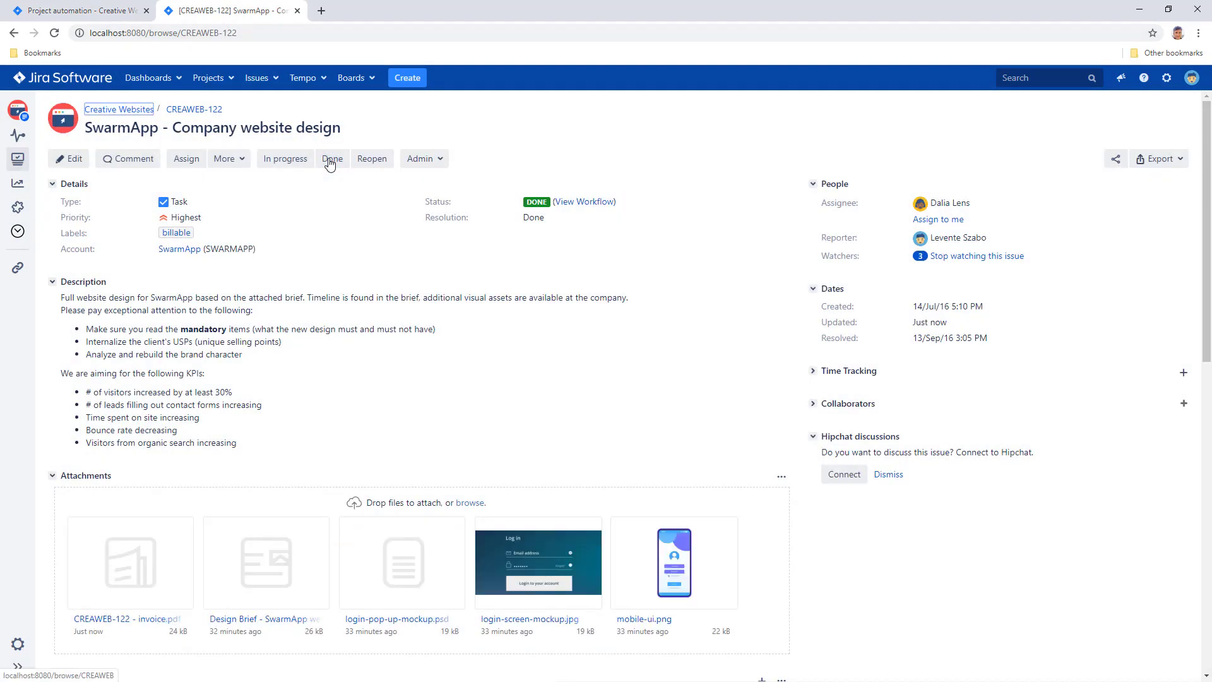
{"action": "left_click", "coordinate": [124, 572]}
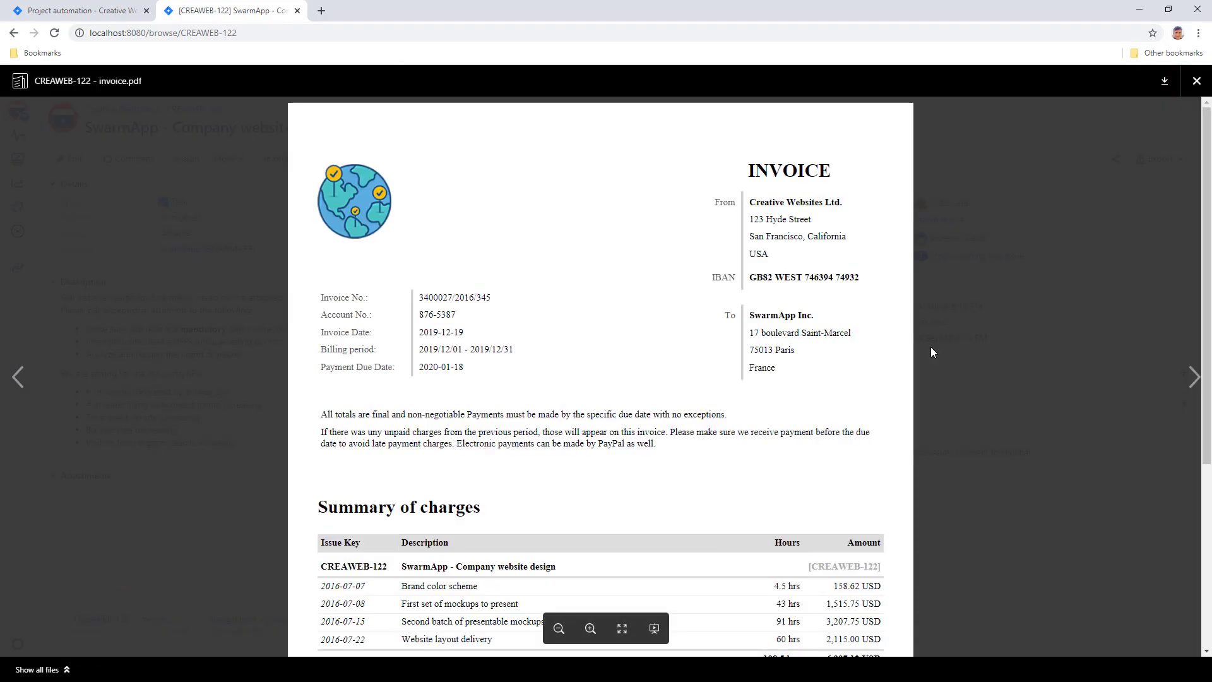
{"action": "left_click_drag", "start_coordinate": [1203, 251], "coordinate": [1188, 222]}
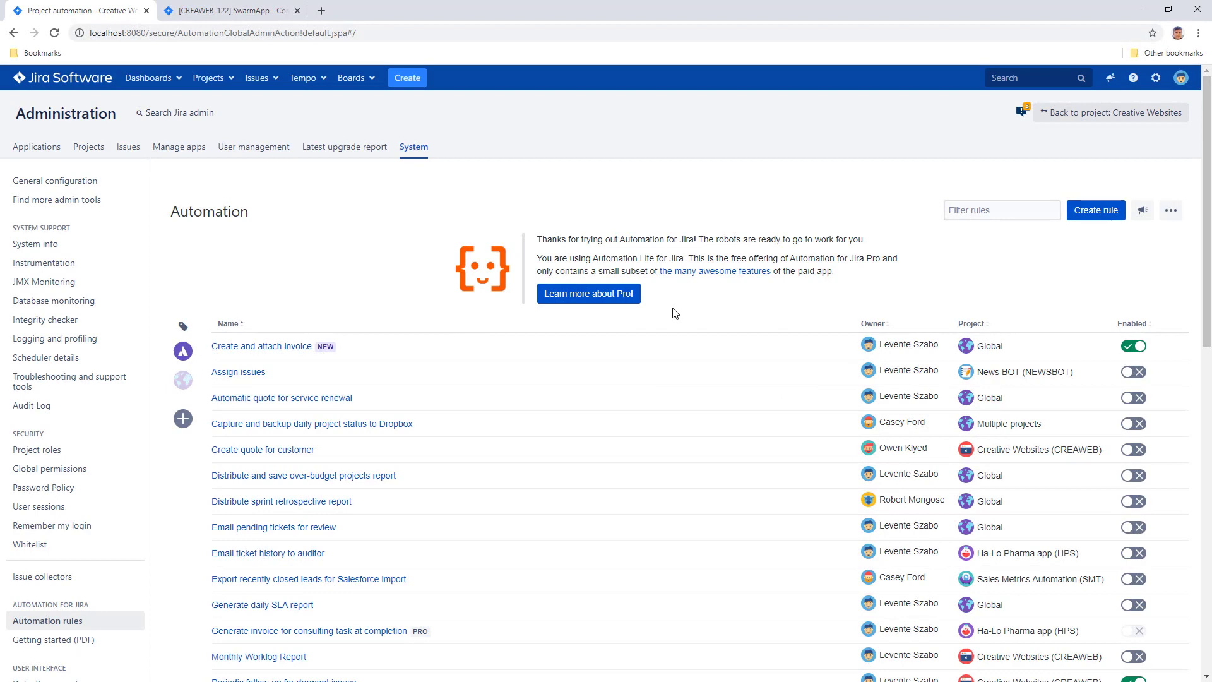
Create a rule with a Multiple issue events trigger on Issue Closed only.
{"action": "left_click", "coordinate": [1097, 214]}
{"action": "left_click_drag", "start_coordinate": [1207, 253], "coordinate": [1189, 418]}
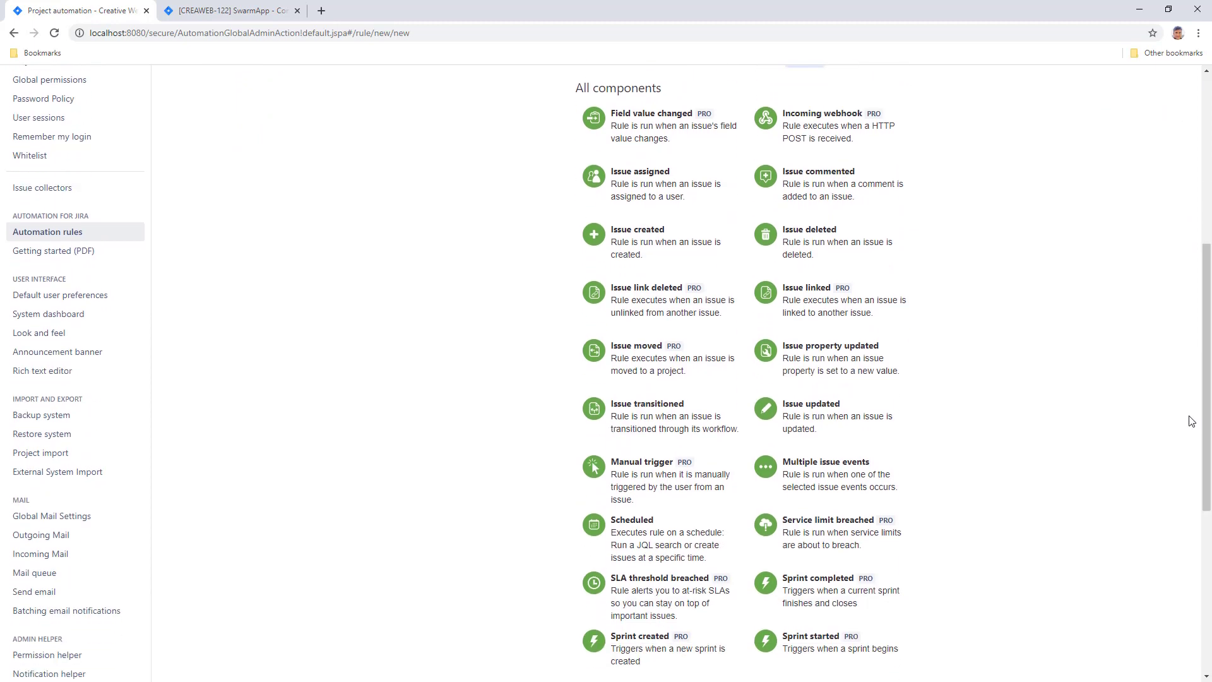
{"action": "left_click", "coordinate": [847, 478]}
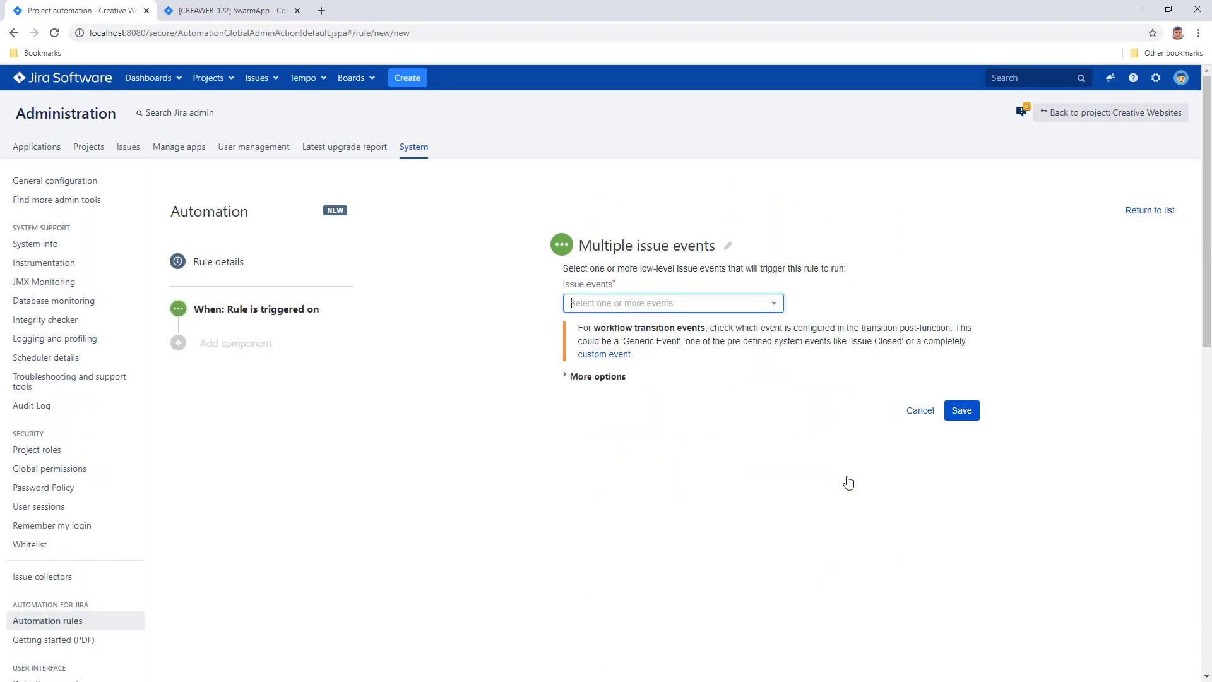
{"action": "left_click", "coordinate": [752, 303]}
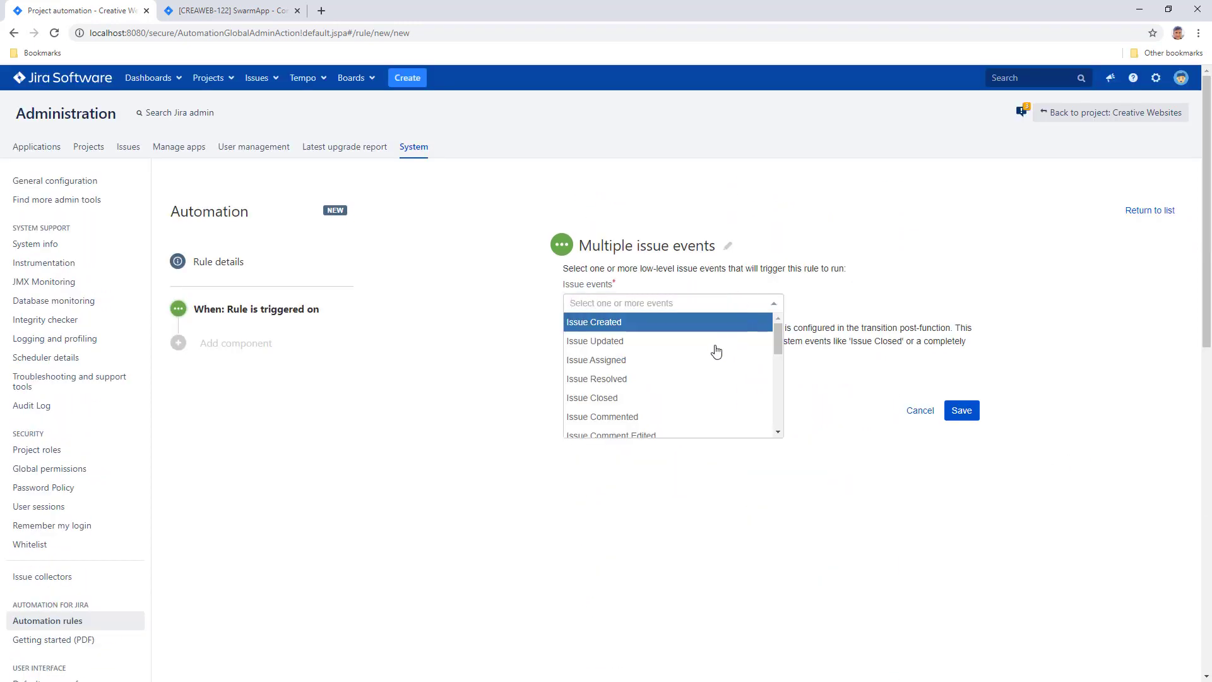
{"action": "left_click", "coordinate": [639, 400]}
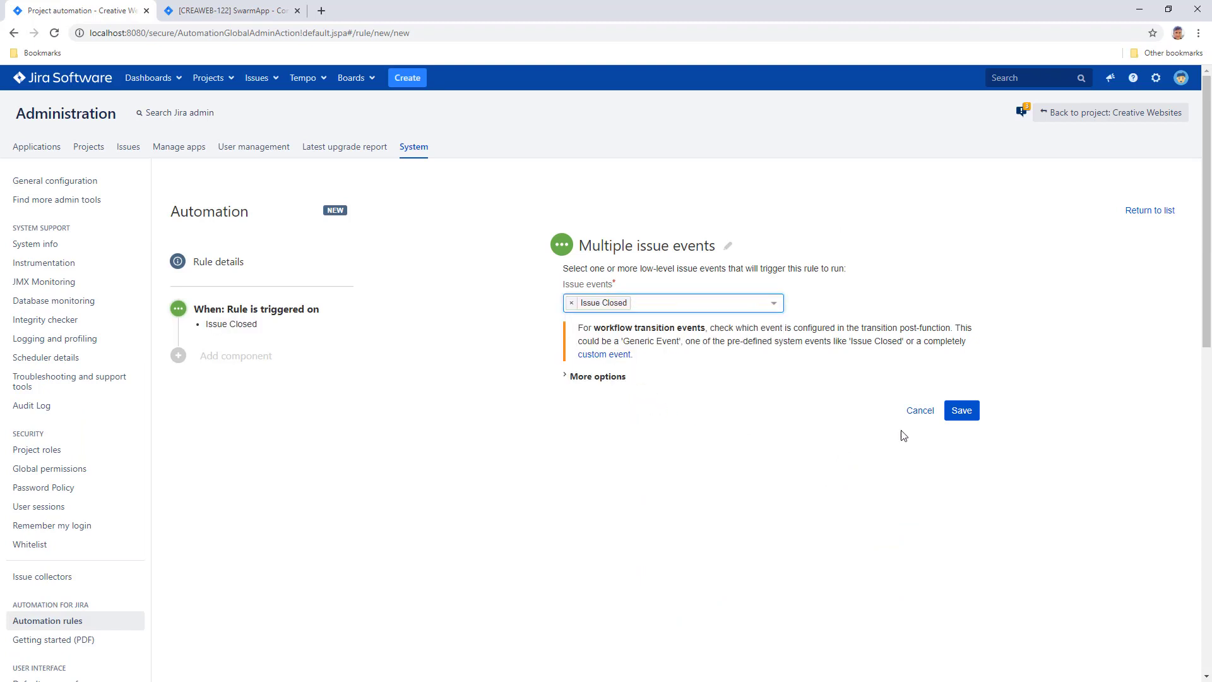
{"action": "left_click", "coordinate": [962, 411]}
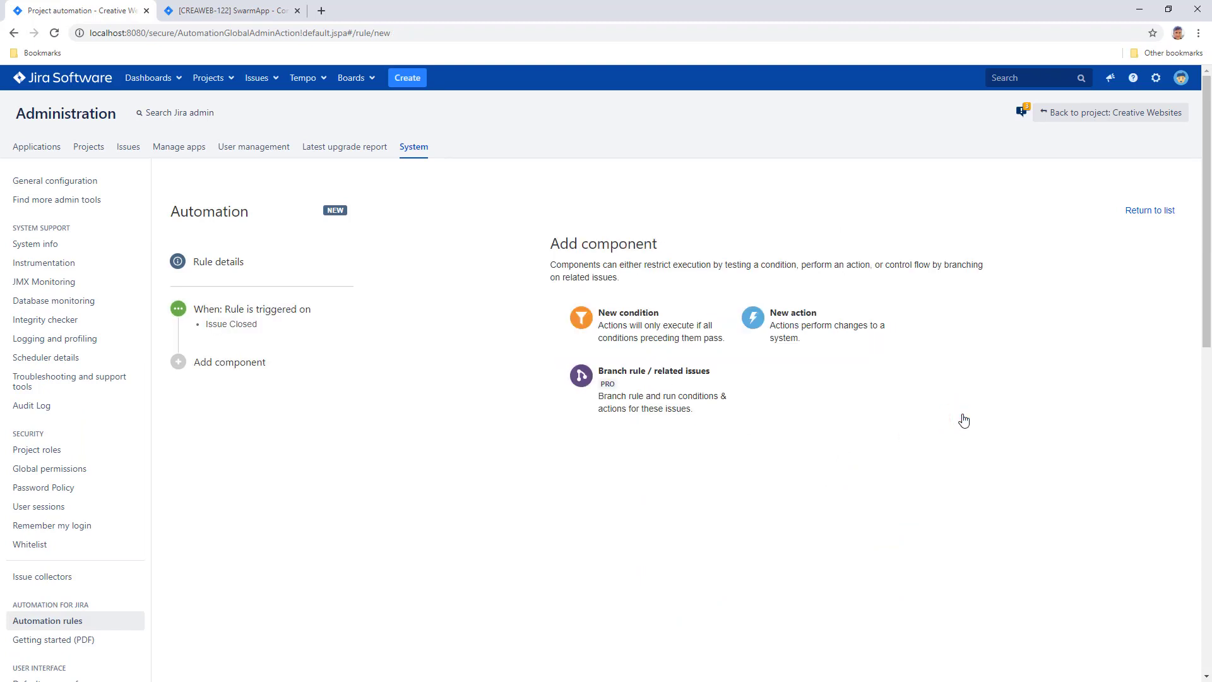
Add a Save PDF action with issue-fo.vm, title '${issues.get(0).key} - backup', saving to c:\Jira data\creaweb project backup.
{"action": "left_click", "coordinate": [824, 324]}
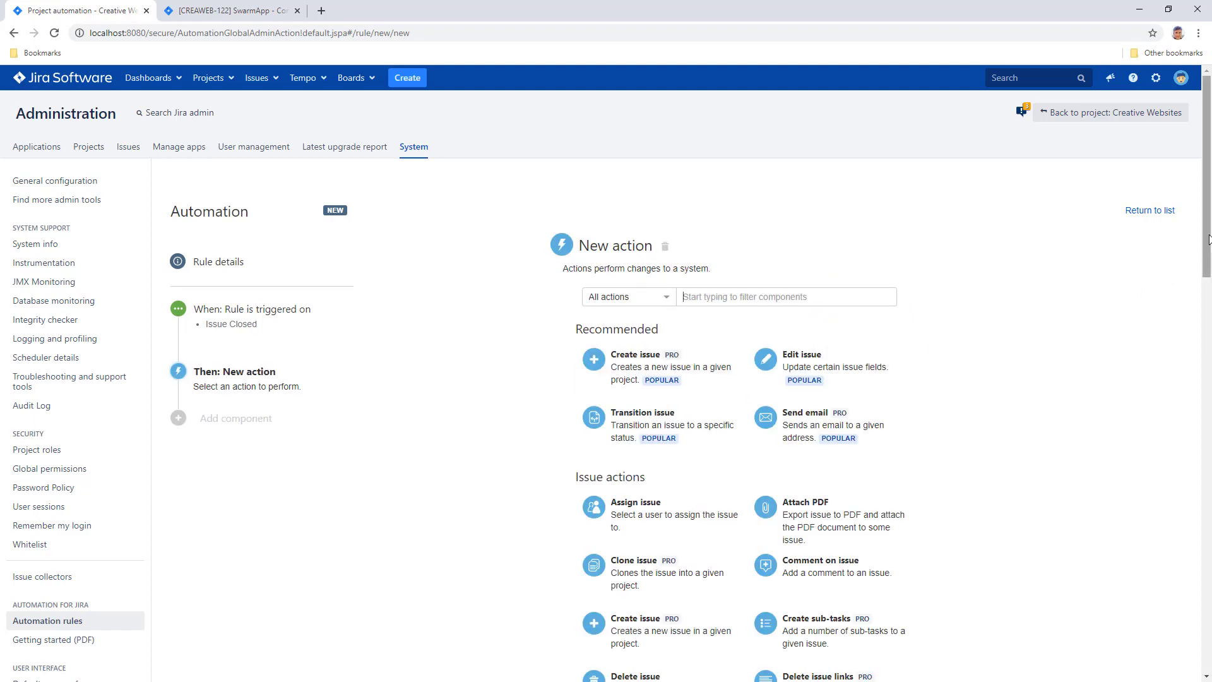
{"action": "left_click_drag", "start_coordinate": [1205, 235], "coordinate": [1203, 362]}
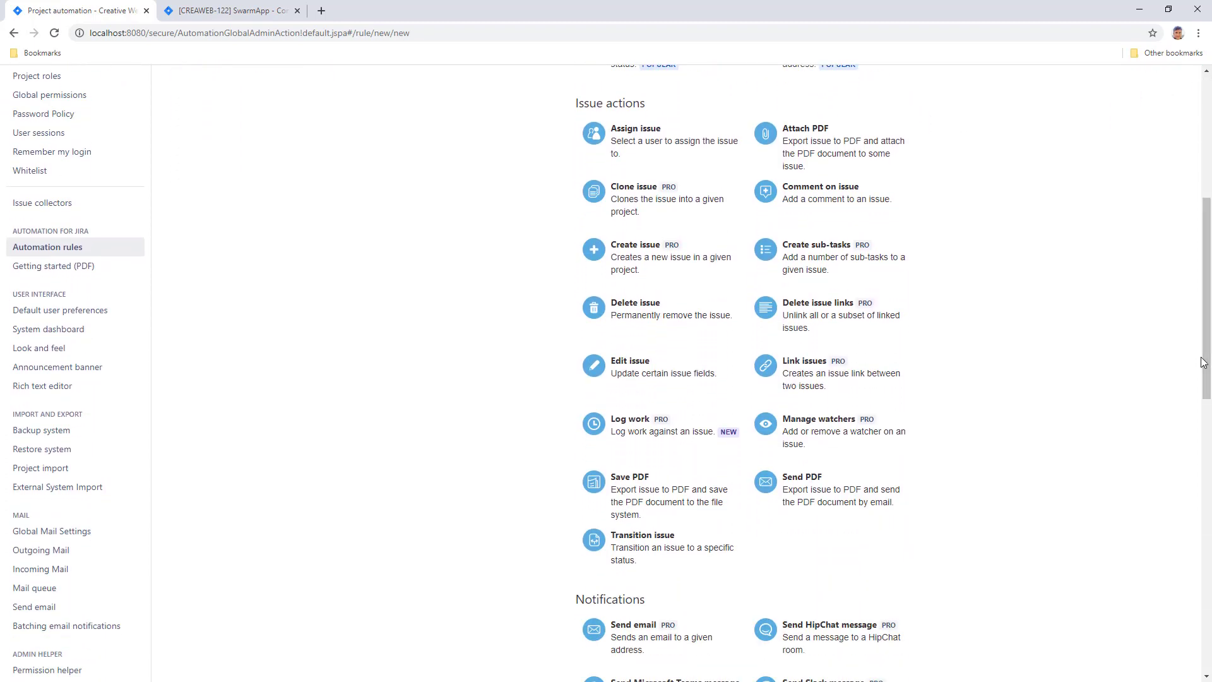
{"action": "left_click", "coordinate": [682, 486]}
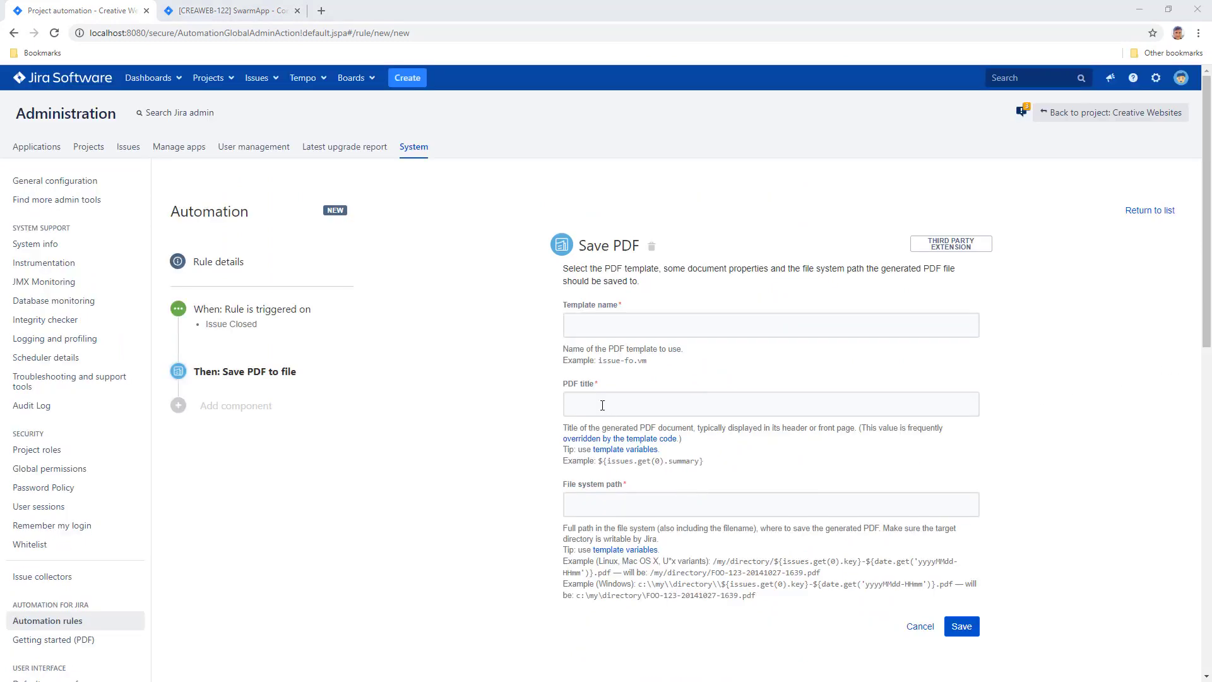
{"action": "type", "text": "issue-fo.vm"}
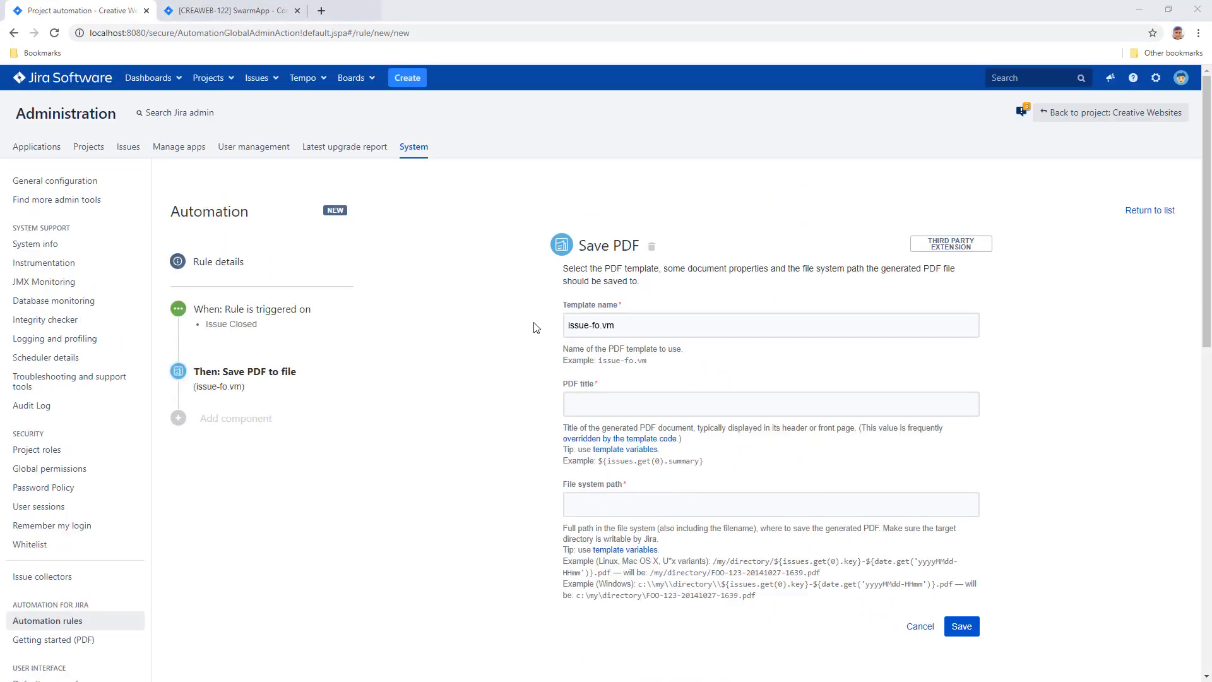
{"action": "type", "text": "${issues.get(0).key} - backupc:\\Jira data\\creaweb project backup\\${issue"}
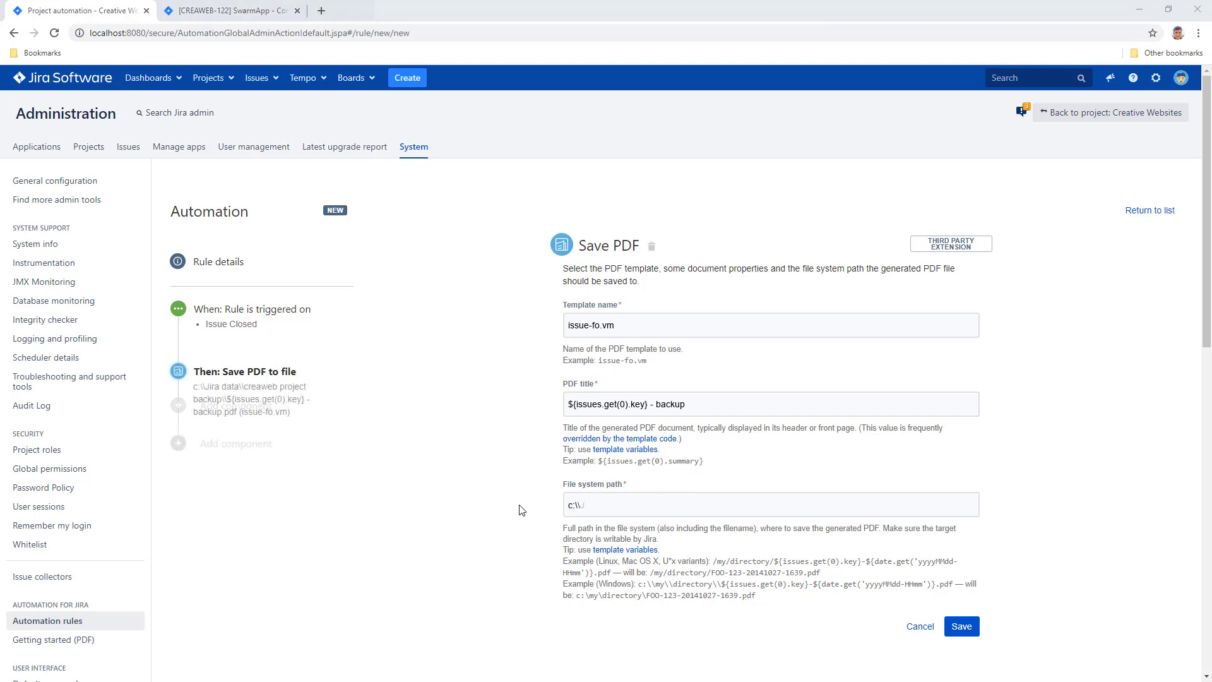
{"action": "type", "text": "s.get(0).key} - backup.pdf"}
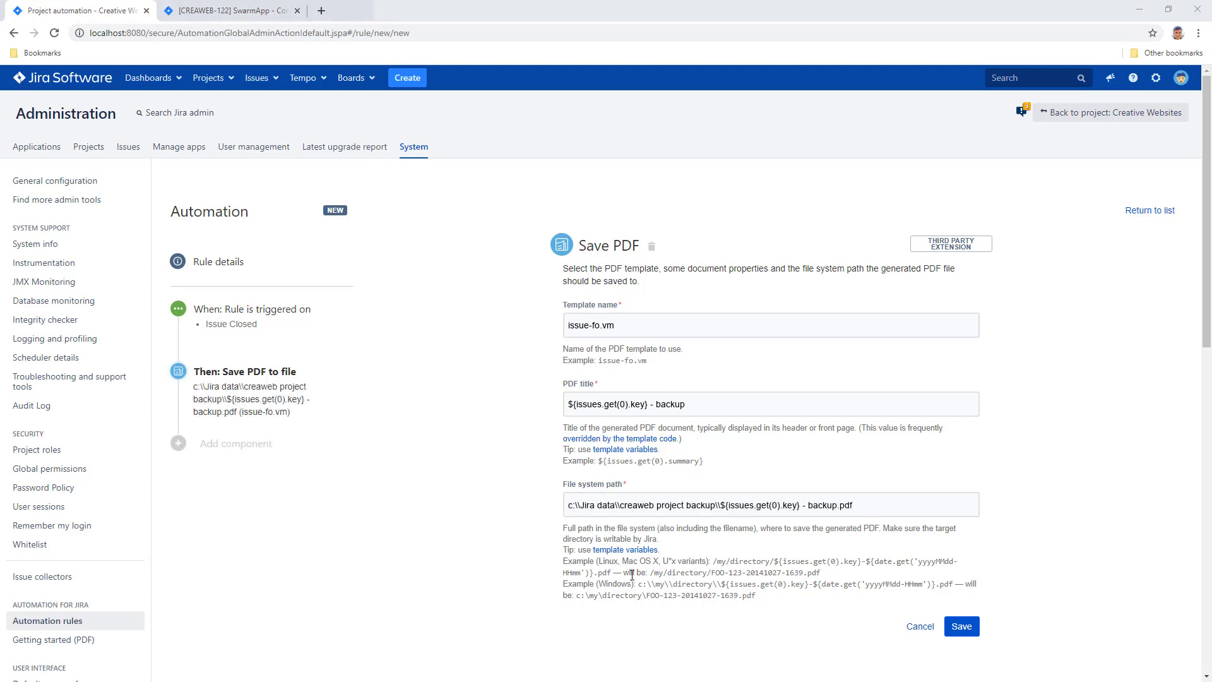
{"action": "left_click", "coordinate": [960, 628]}
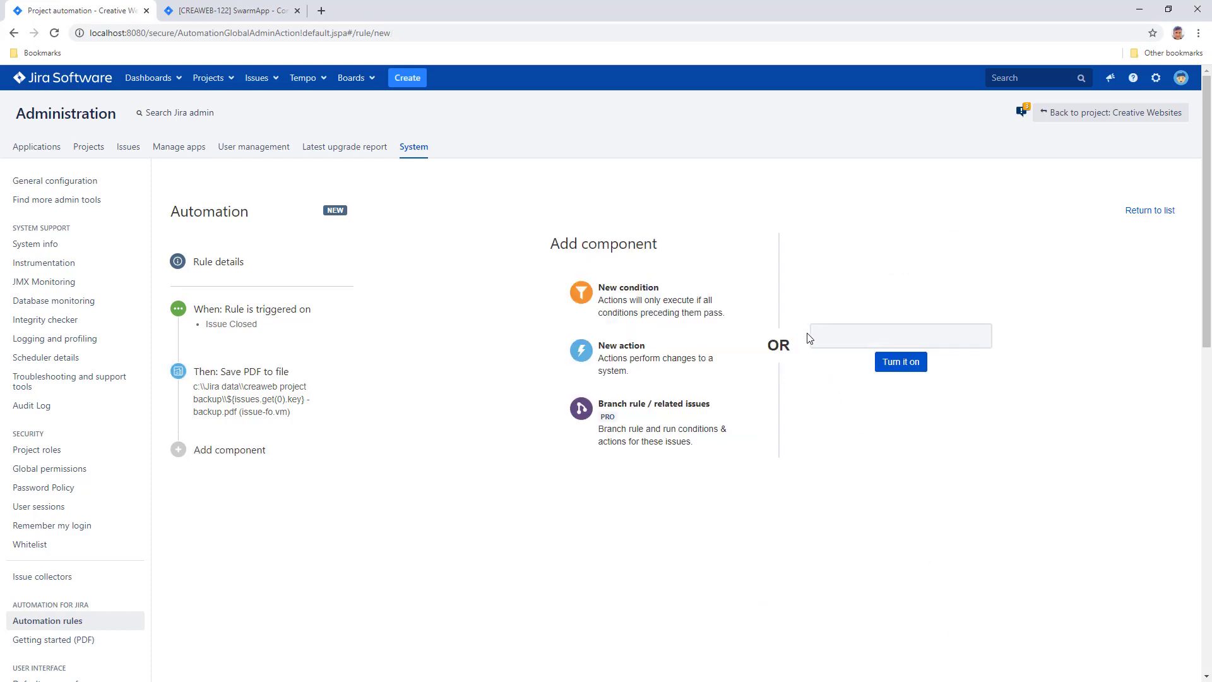
Name the rule 'Backup closed issues' and enable it.
{"action": "type", "text": "Backup closed issues"}
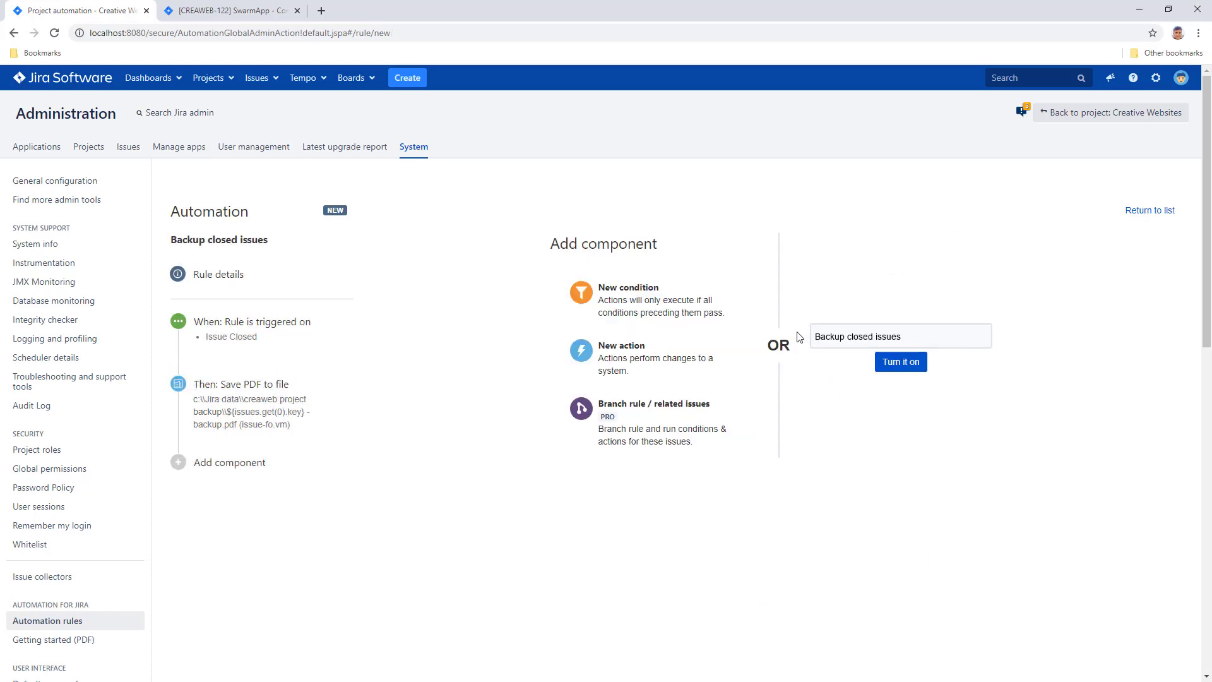
{"action": "left_click", "coordinate": [892, 362]}
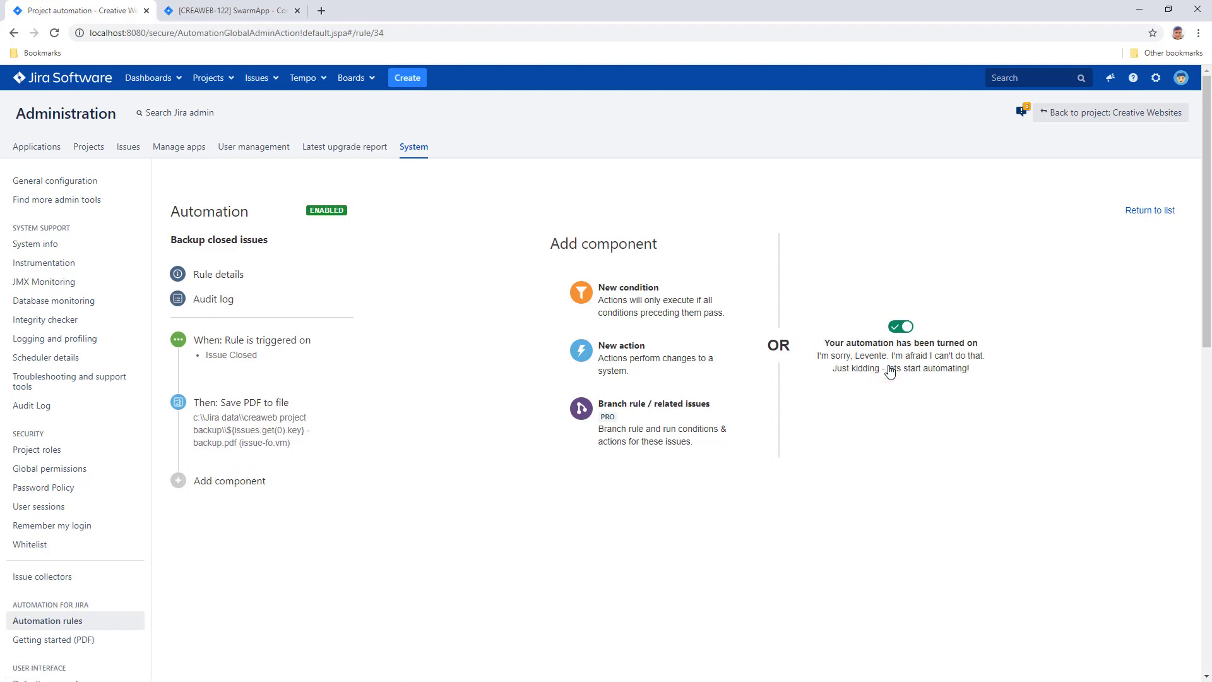
{"action": "left_click", "coordinate": [252, 20]}
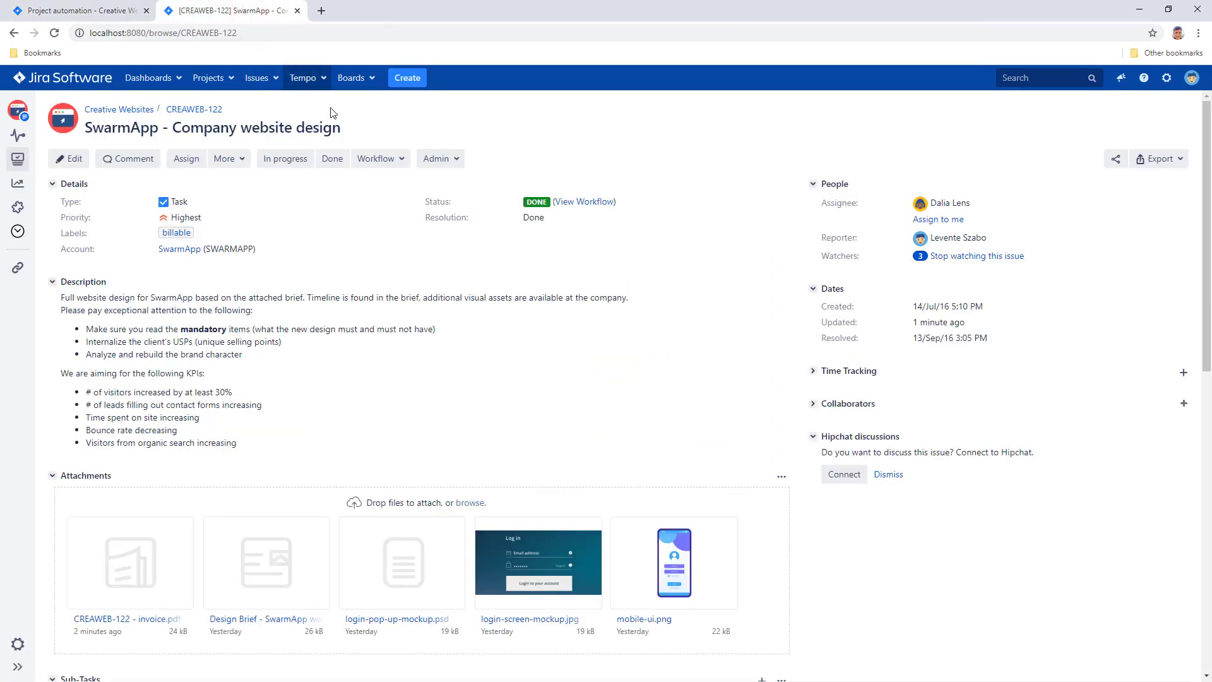
Close CREAWEB-122, then open 'CREAWEB-122 - backup.pdf' and view its embedded attachments.
{"action": "left_click", "coordinate": [401, 160]}
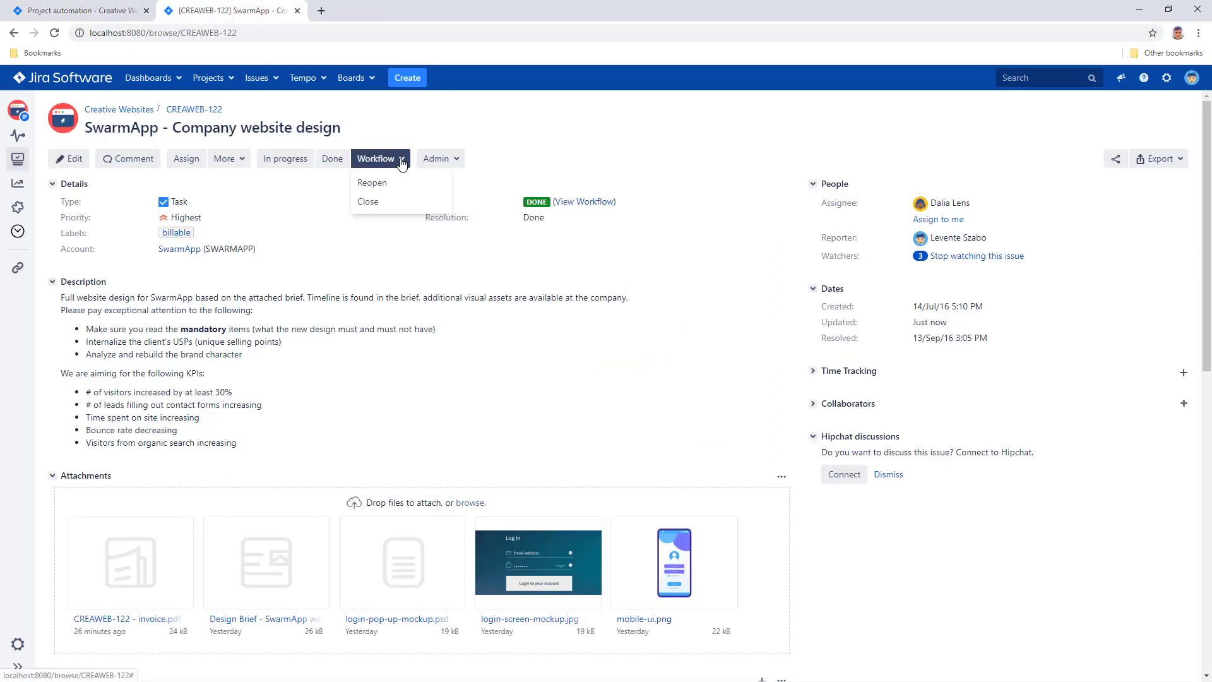
{"action": "left_click", "coordinate": [394, 203]}
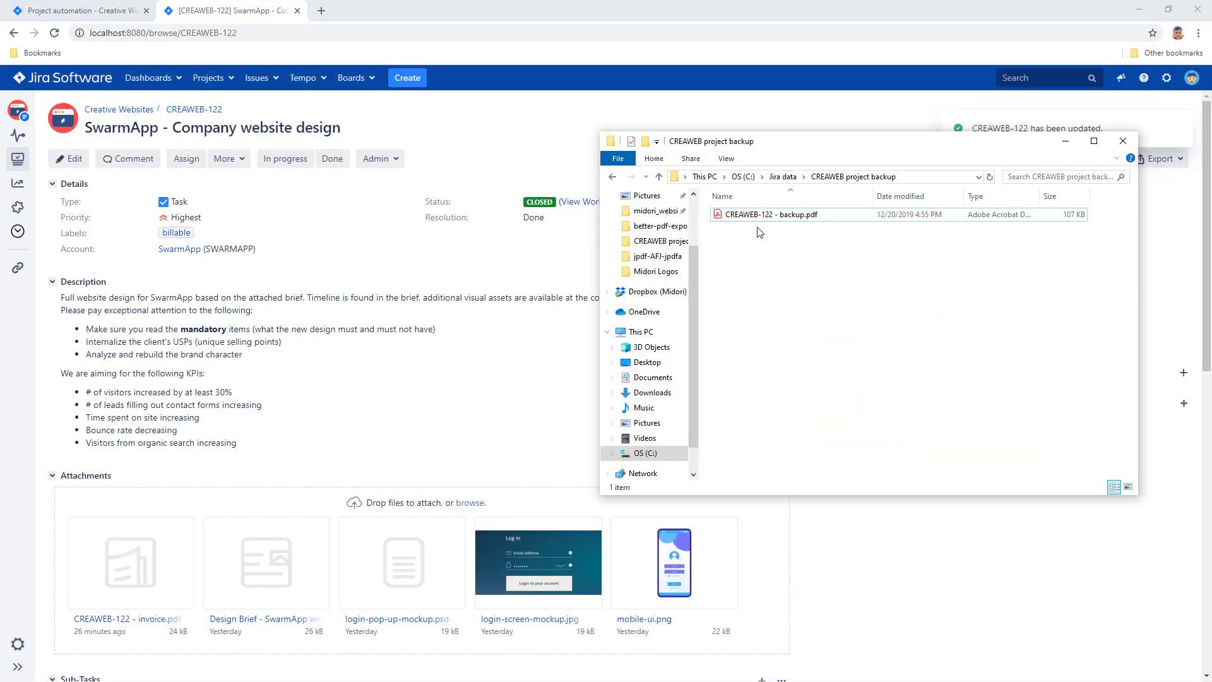
{"action": "double_click", "coordinate": [771, 221]}
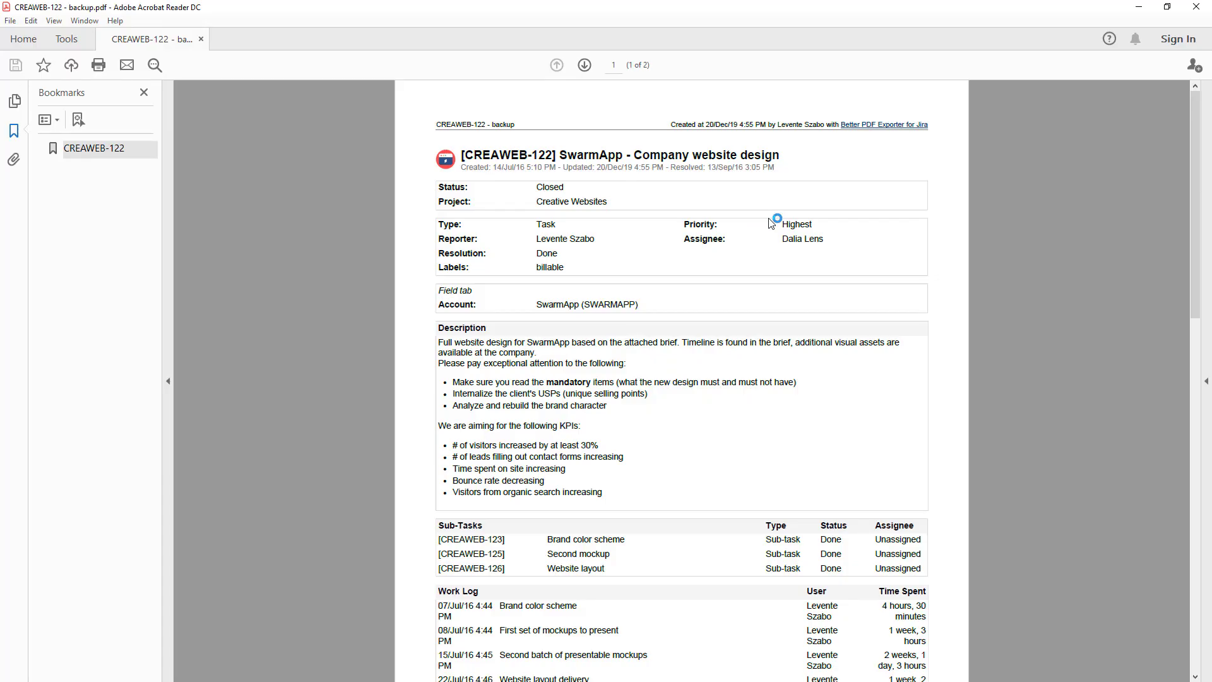
{"action": "left_click", "coordinate": [14, 160]}
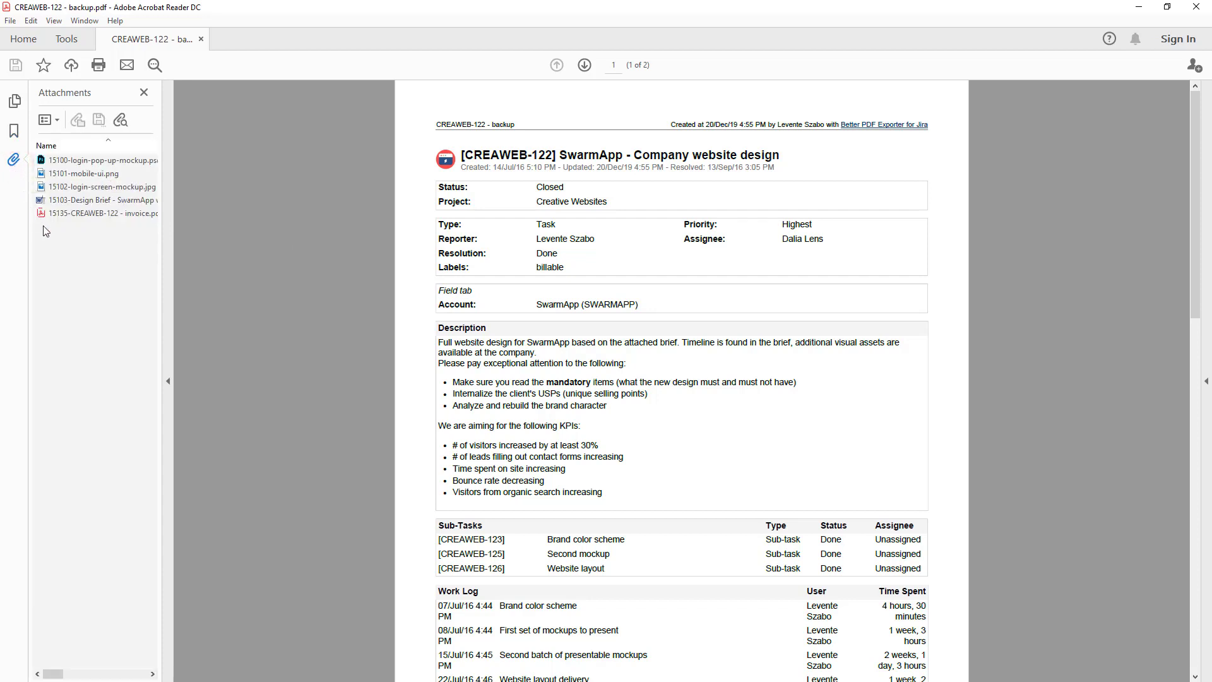